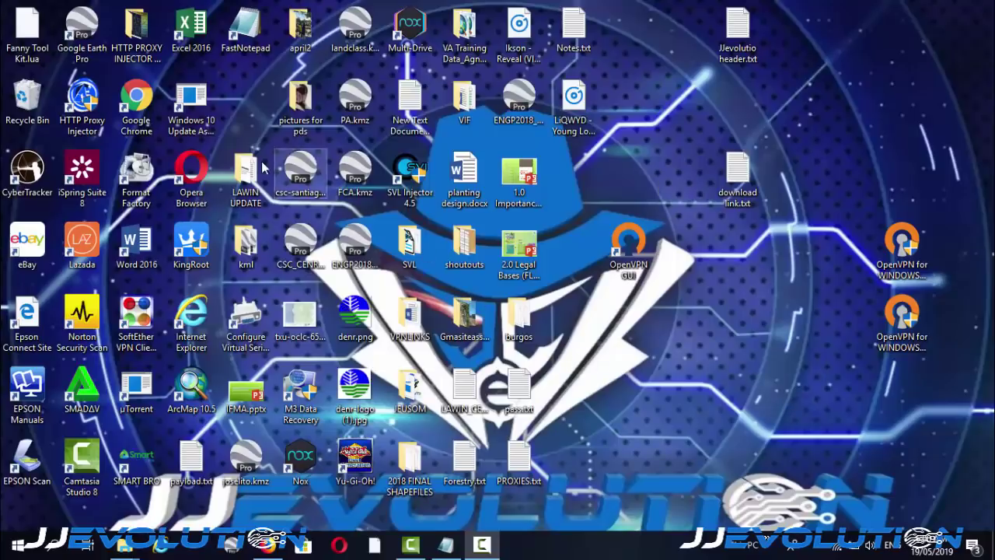
# Launch Chrome and load tcpvpn.com by entering 'tcp' in the address bar.
pyautogui.click(134, 109)
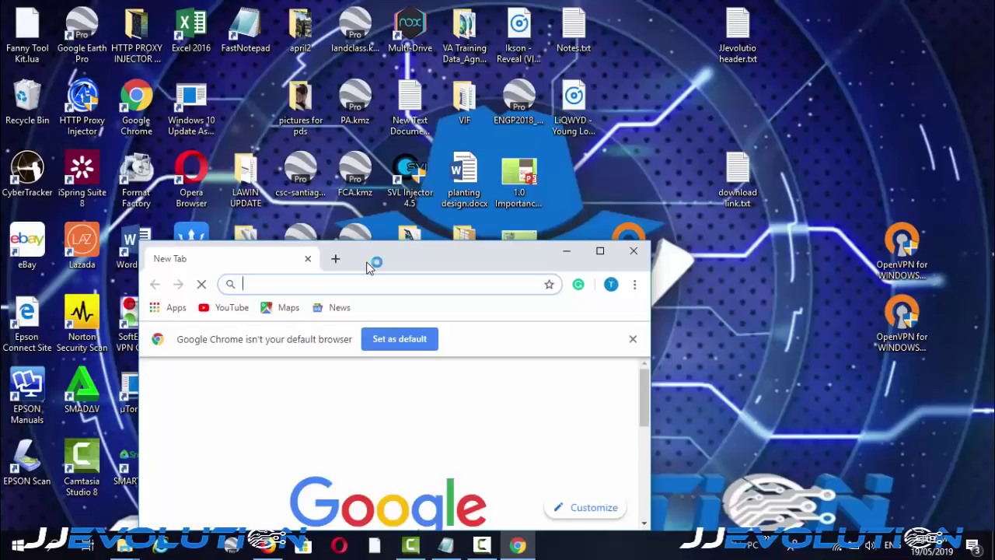
pyautogui.moveTo(369, 267); pyautogui.dragTo(441, 106)
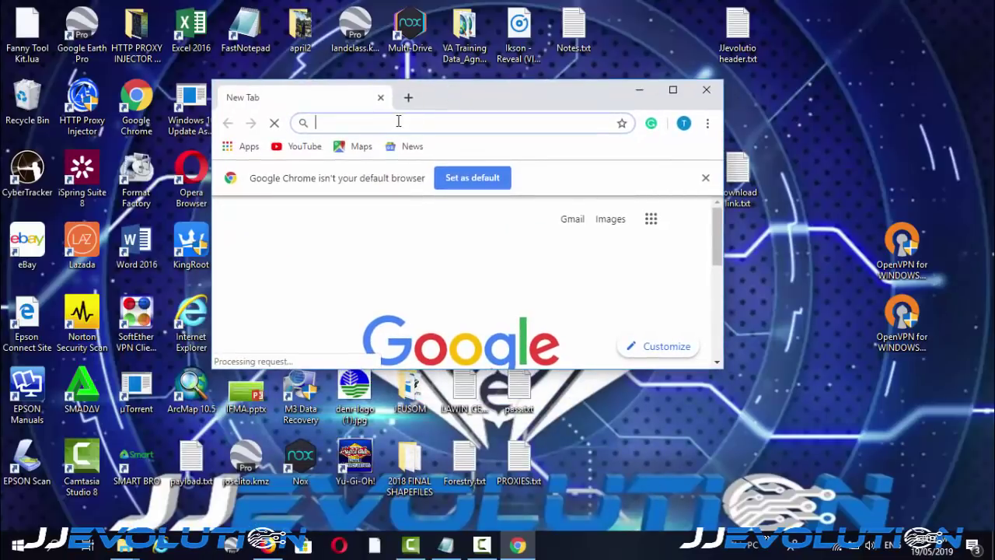
pyautogui.write('tcp')
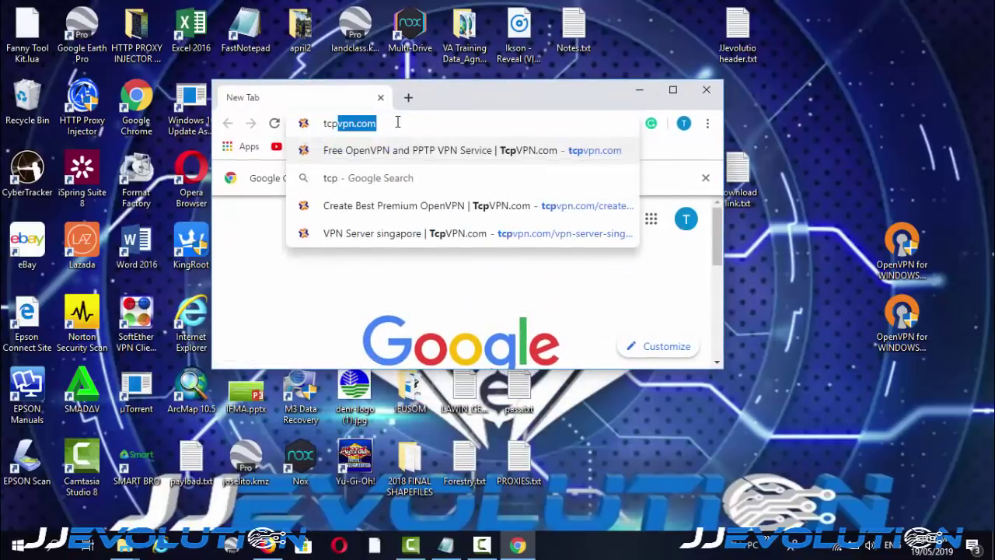
pyautogui.press('Return')
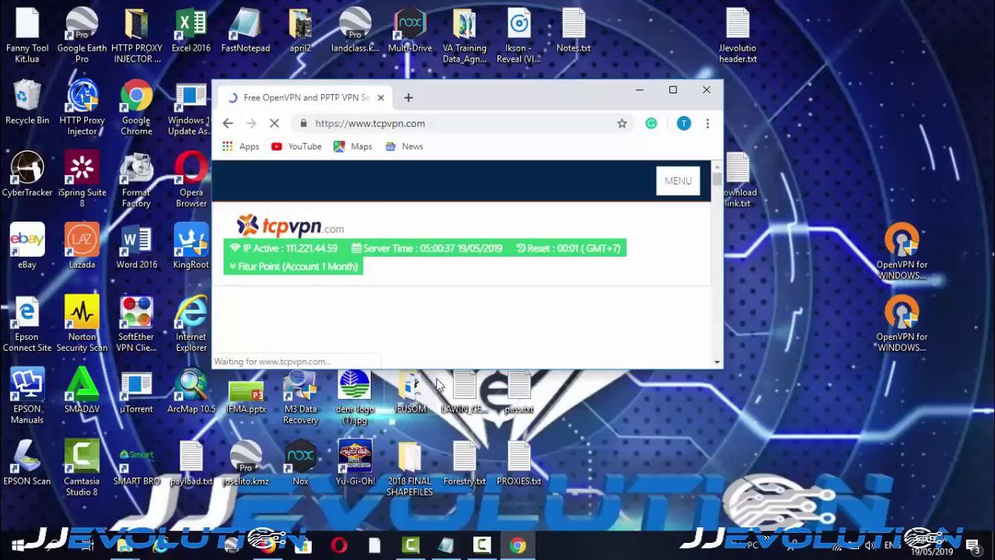
# Enlarge the Chrome window, then pick Asia and the Singapore server to reach account creation.
pyautogui.moveTo(442, 368); pyautogui.dragTo(450, 463)
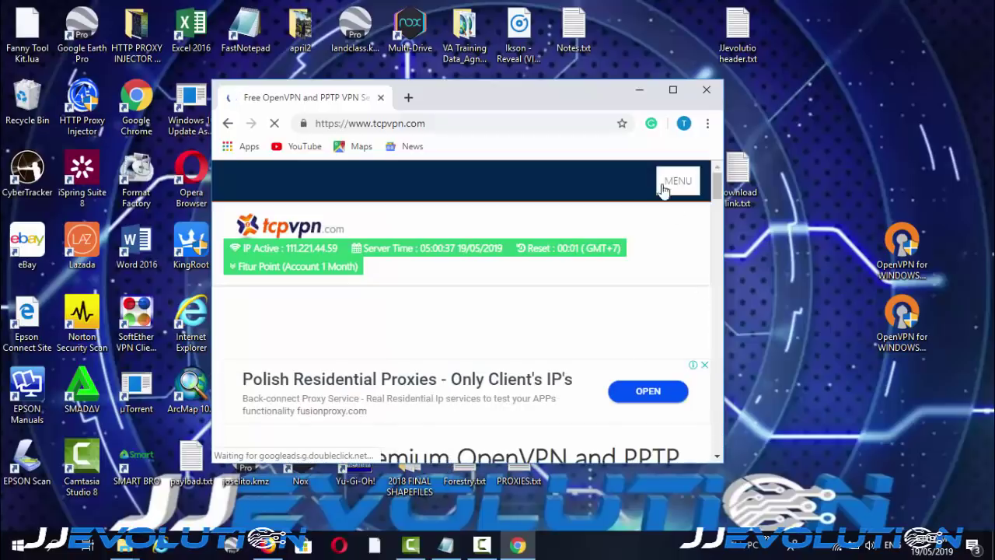
pyautogui.moveTo(576, 92); pyautogui.dragTo(605, 83)
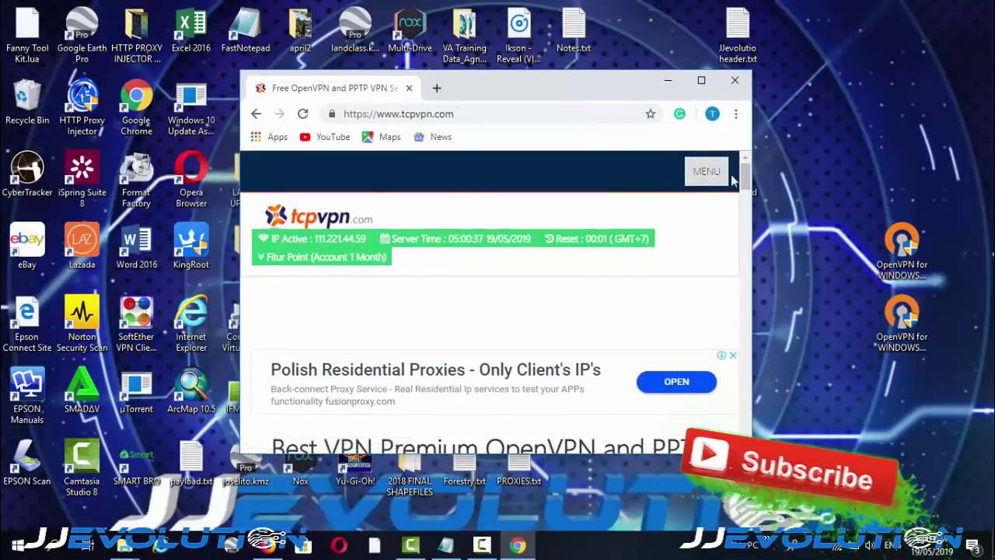
pyautogui.moveTo(758, 208); pyautogui.dragTo(799, 229)
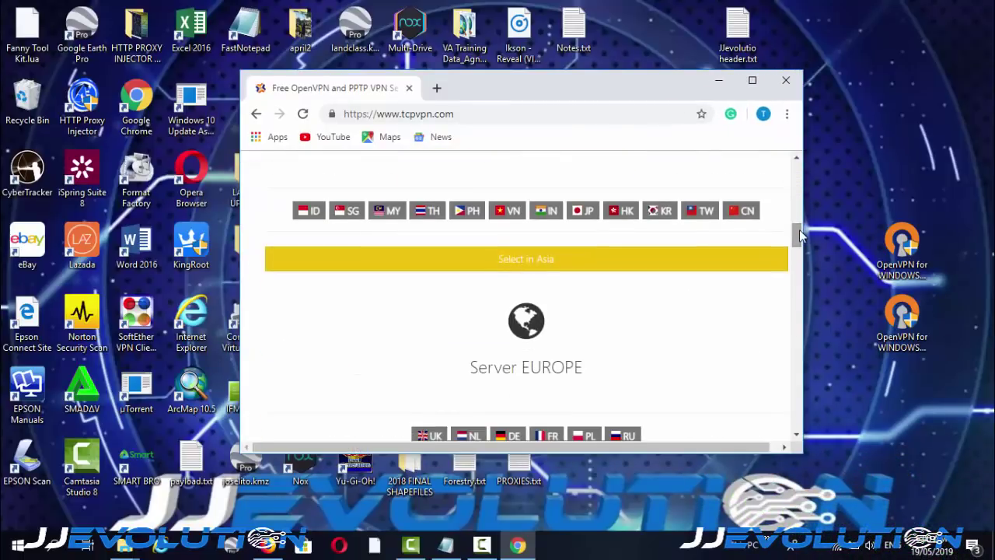
pyautogui.click(563, 271)
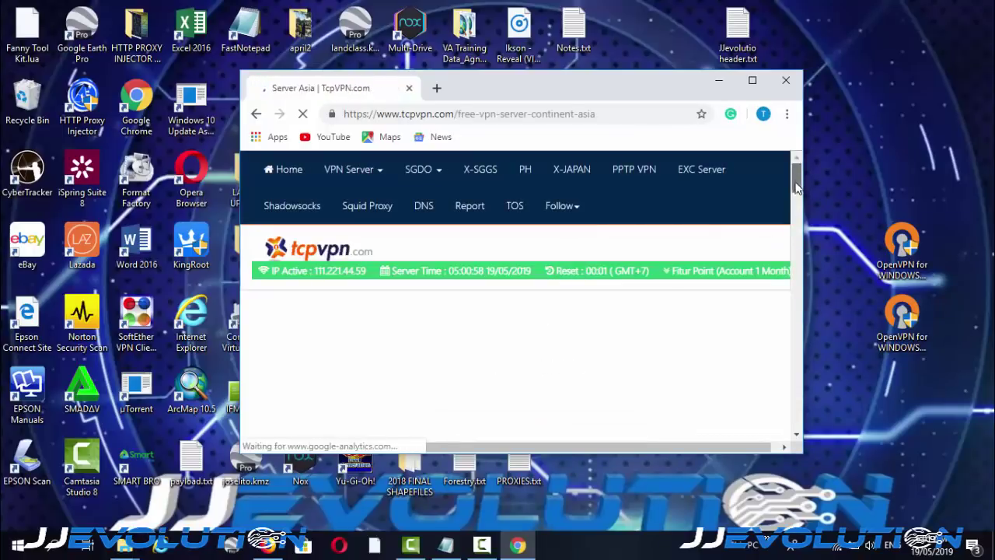
pyautogui.moveTo(797, 179); pyautogui.dragTo(803, 239)
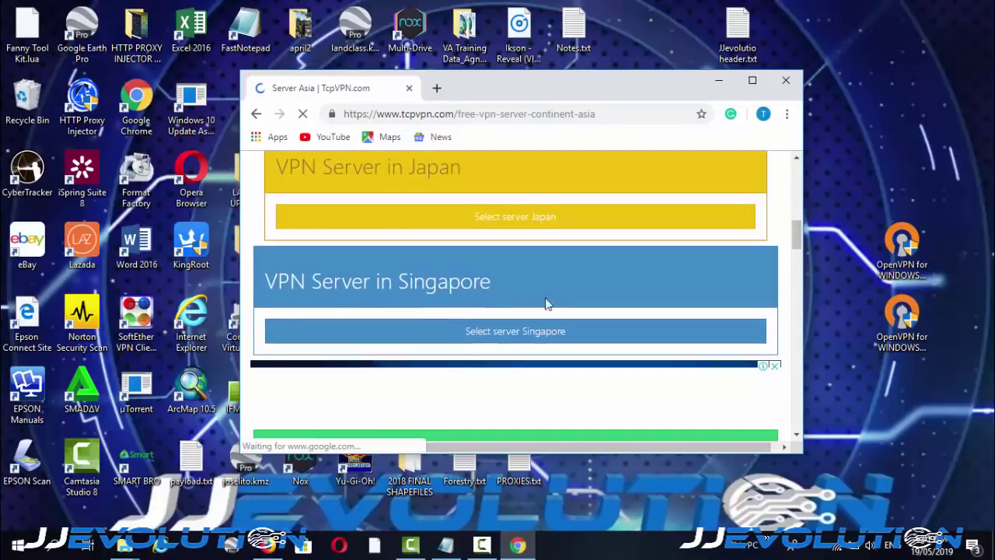
pyautogui.click(503, 340)
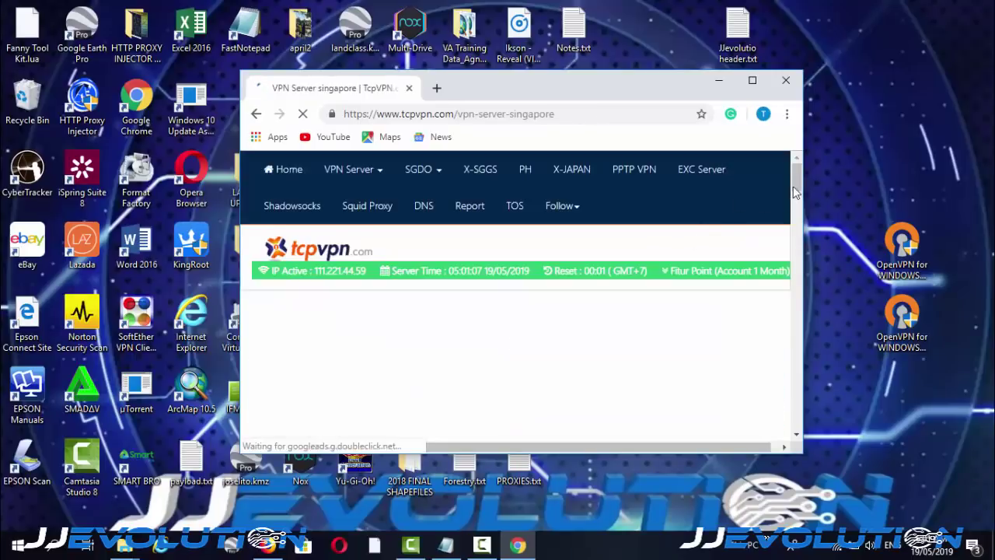
pyautogui.moveTo(796, 185); pyautogui.dragTo(798, 246)
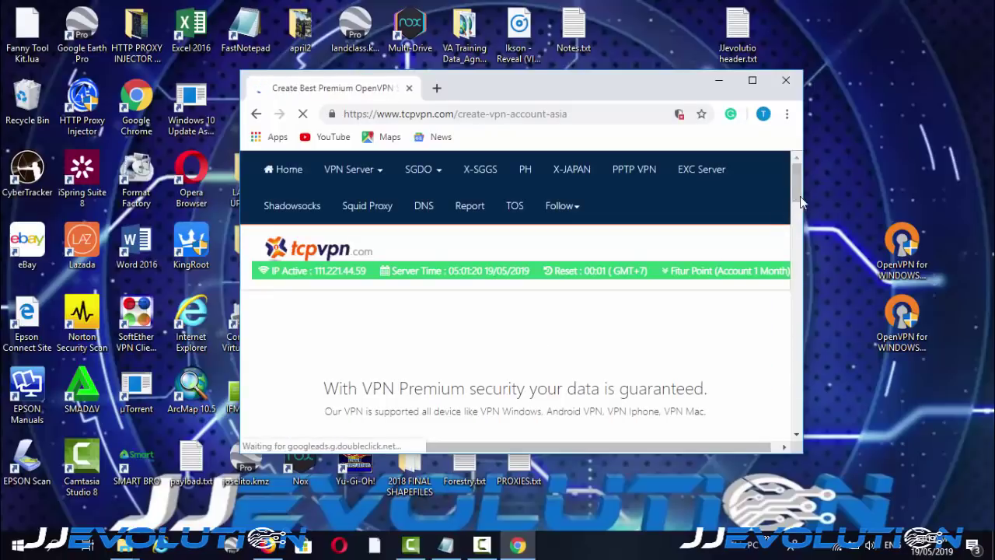
# Enter the new account's username and password in the Singapore account form.
pyautogui.moveTo(798, 190); pyautogui.dragTo(785, 307)
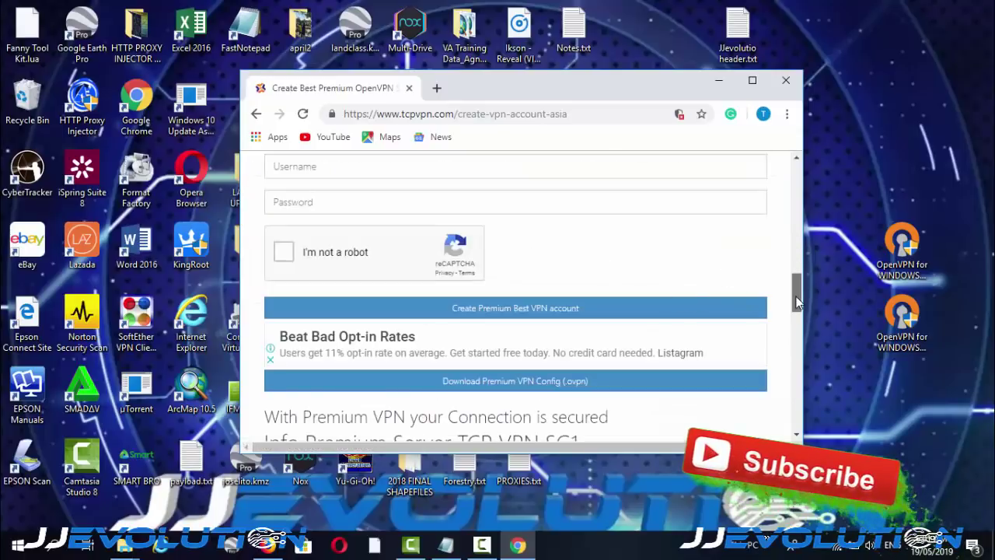
pyautogui.scroll(1, 389, 256)
pyautogui.click(356, 244)
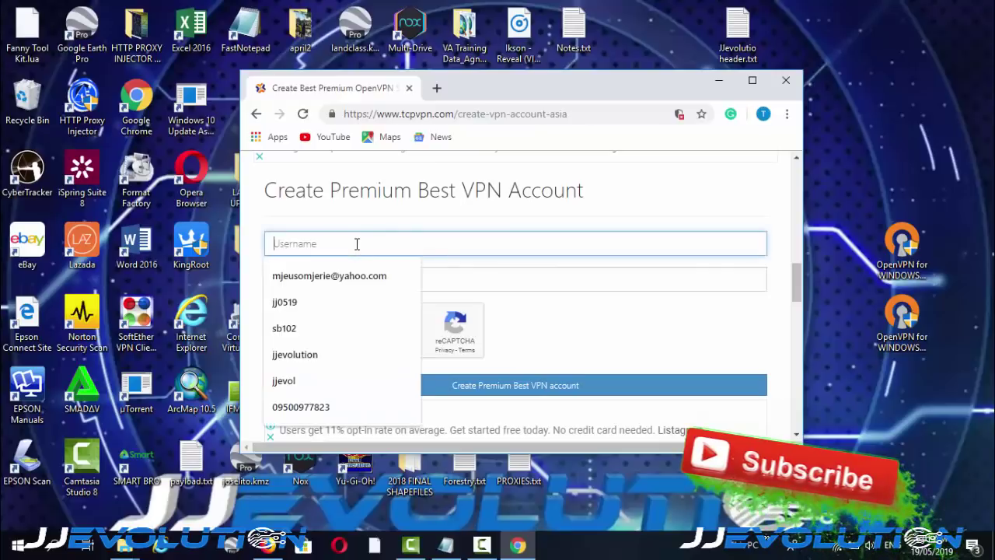
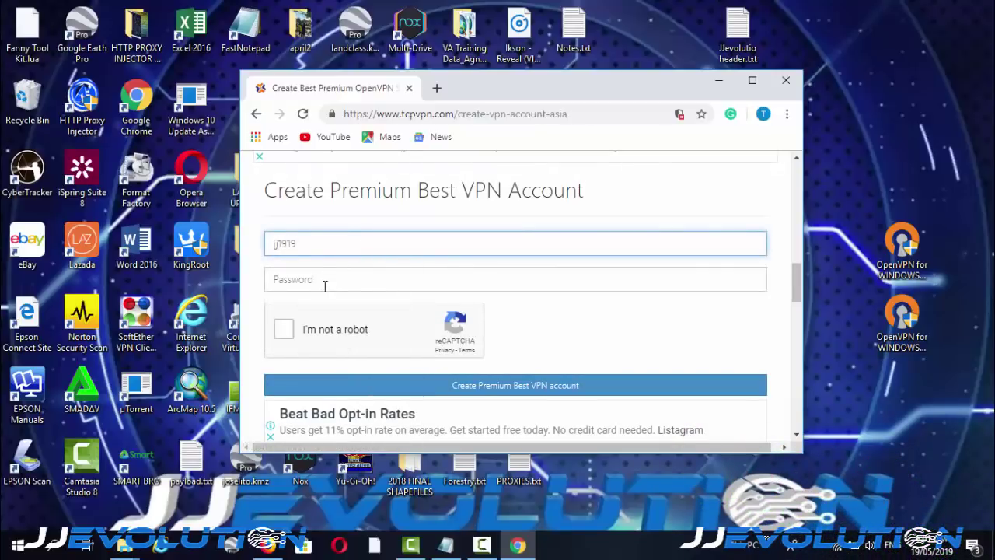
pyautogui.click(325, 286)
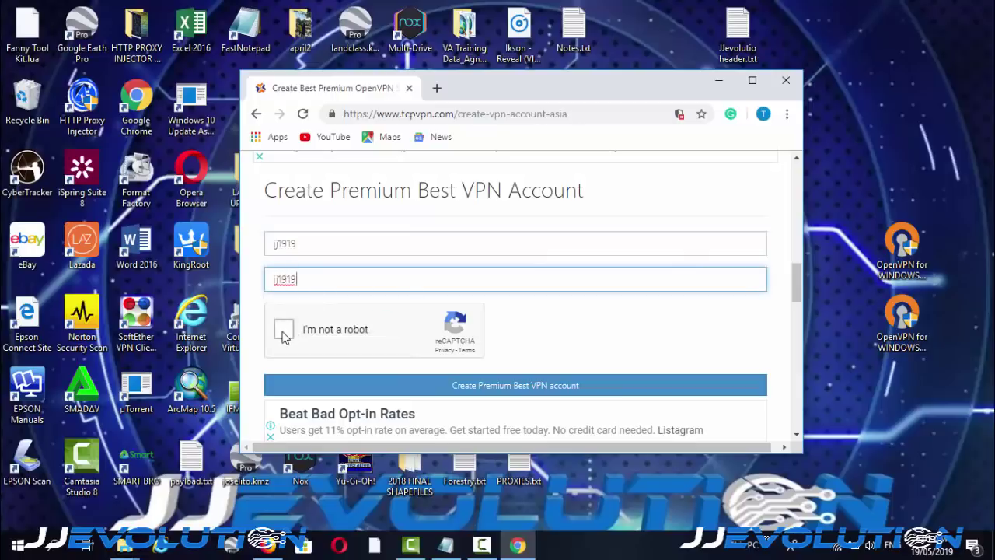
# Pass the reCAPTCHA by selecting all crosswalk images and verifying, then restore the window.
pyautogui.click(283, 334)
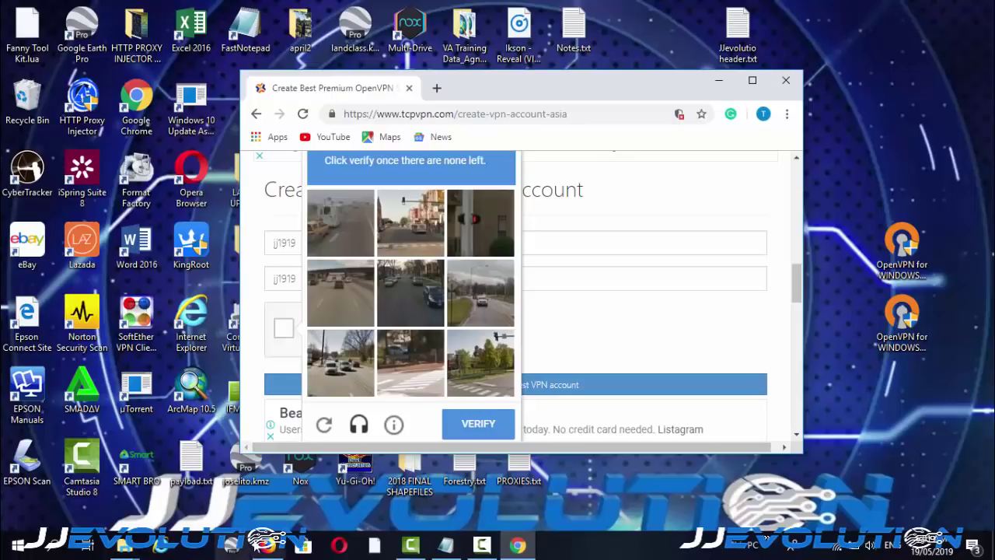
pyautogui.moveTo(268, 549)
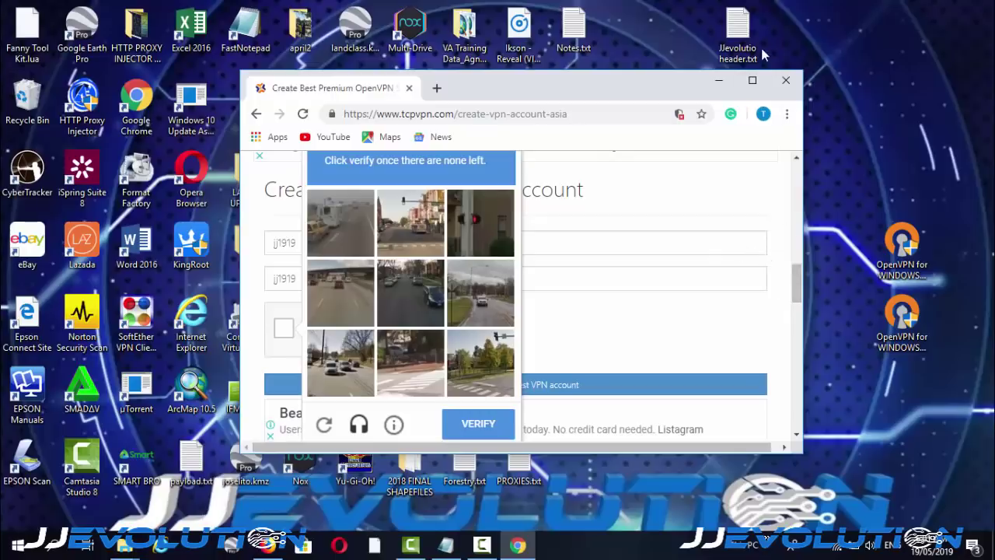
pyautogui.click(751, 80)
pyautogui.scroll(-1, 327, 179)
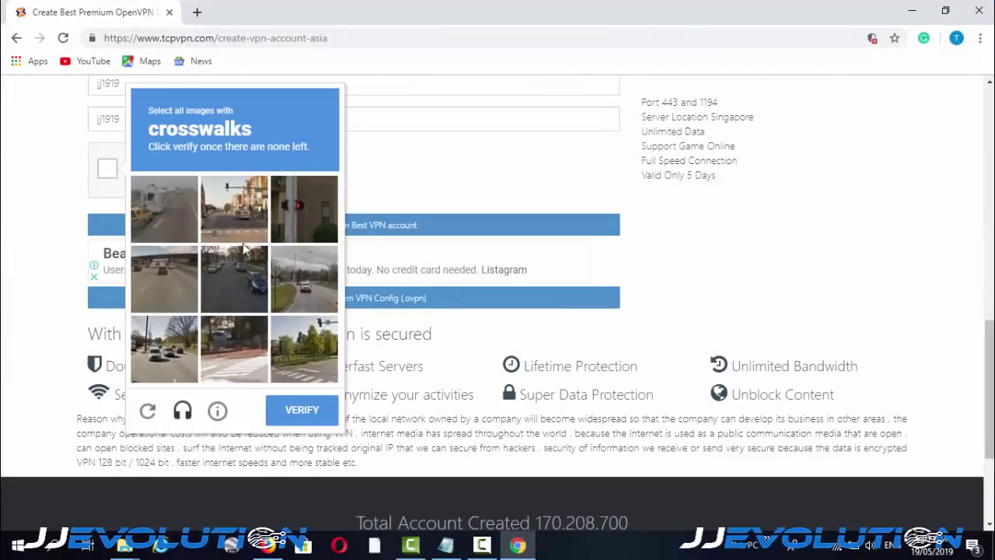
pyautogui.click(224, 222)
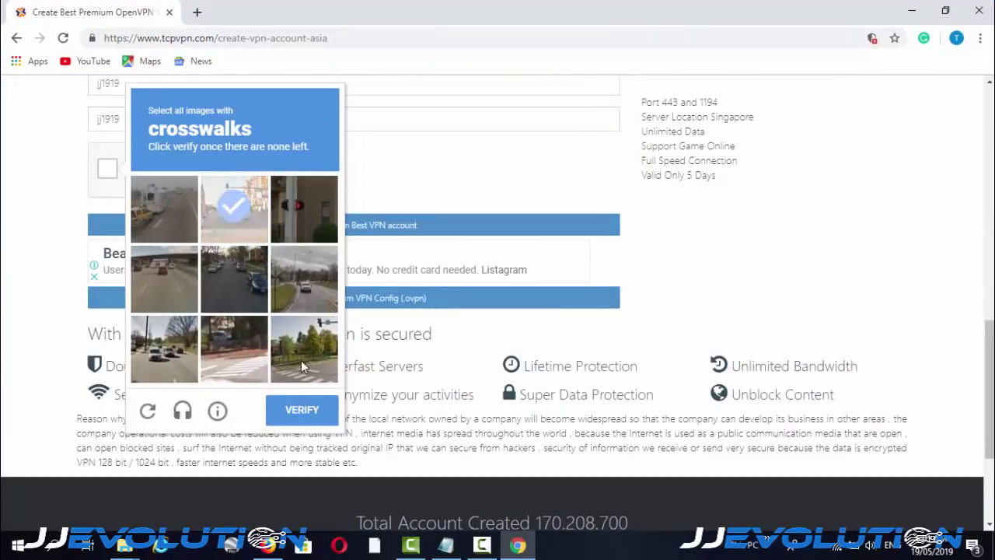
pyautogui.click(302, 353)
pyautogui.click(228, 354)
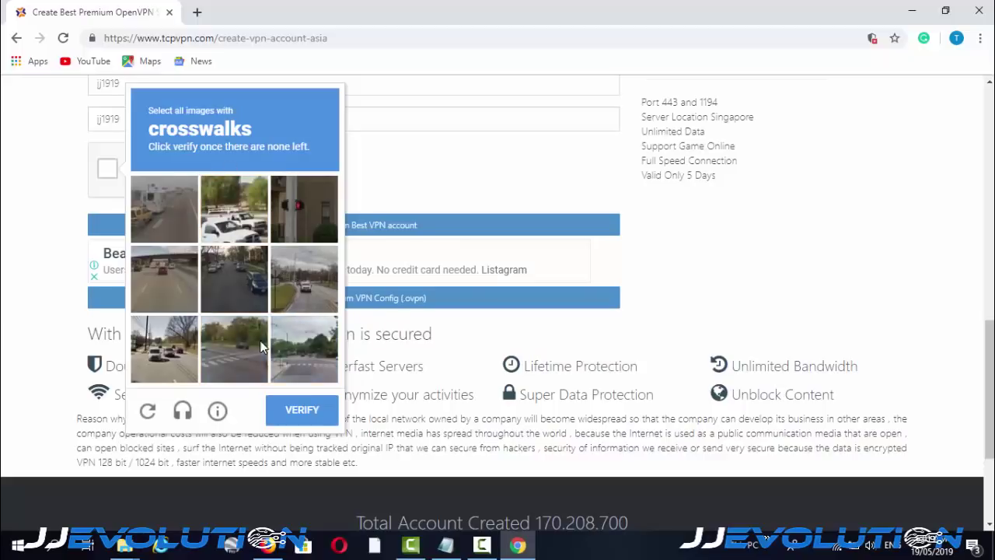
pyautogui.click(247, 343)
pyautogui.click(300, 349)
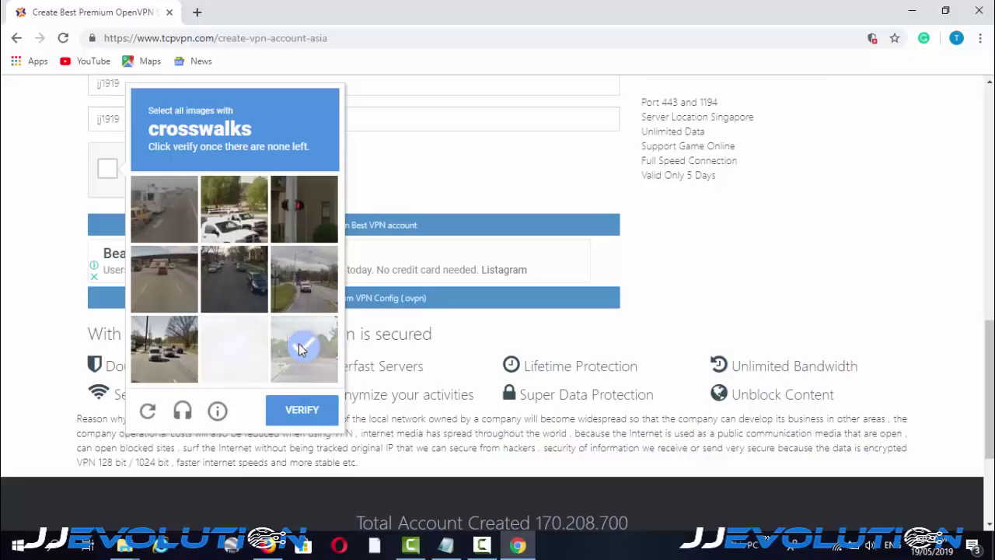
pyautogui.click(298, 417)
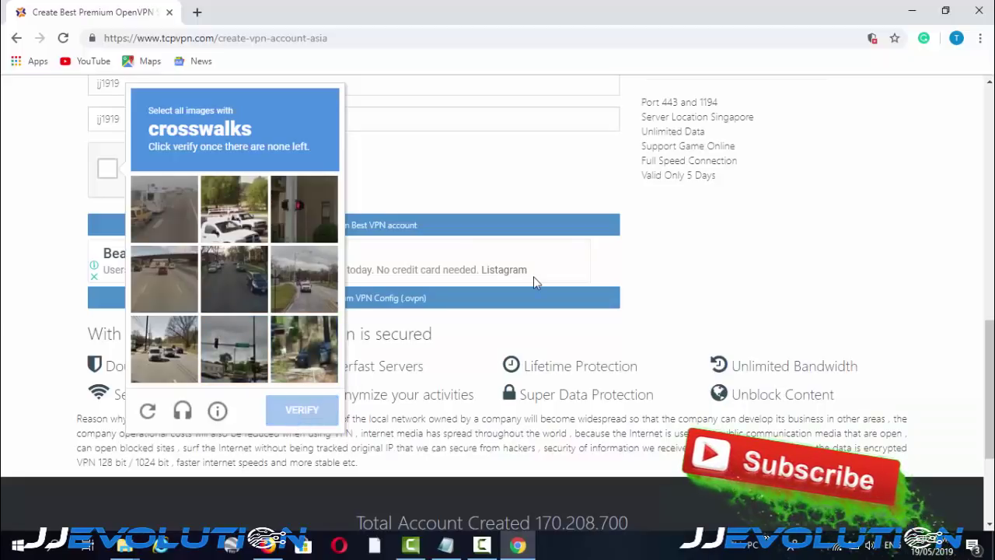
pyautogui.click(944, 10)
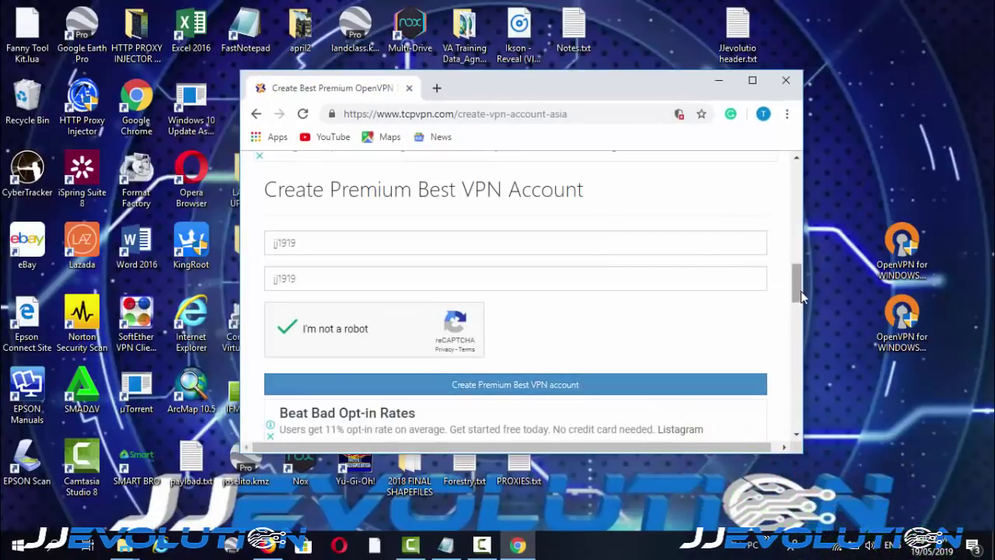
# Download the premium OpenVPN config (.ovpn) package SG1.tcpvpn.com.zip for host sg1.tcpvpn.com.
pyautogui.scroll(-2, 644, 310)
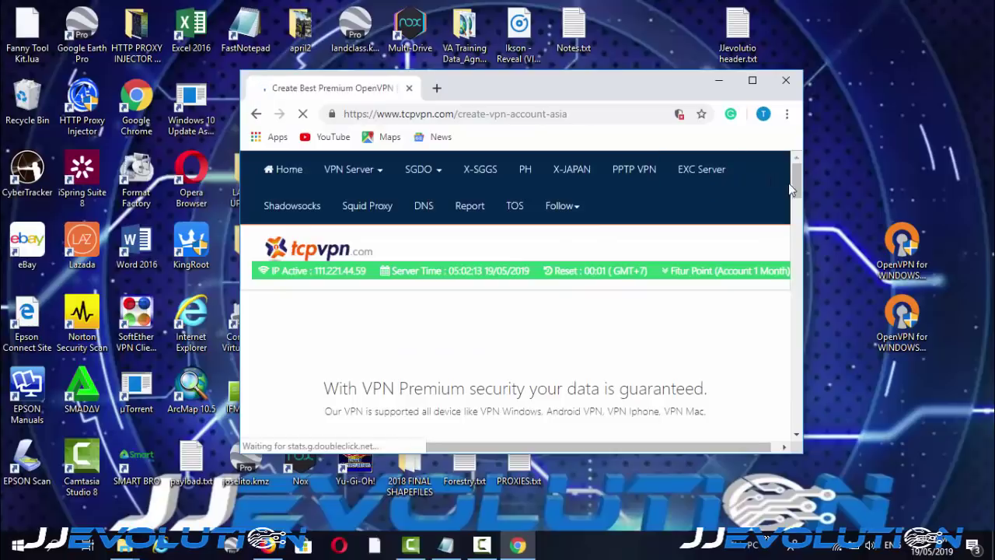
pyautogui.moveTo(792, 187); pyautogui.dragTo(800, 295)
pyautogui.scroll(-2, 800, 291)
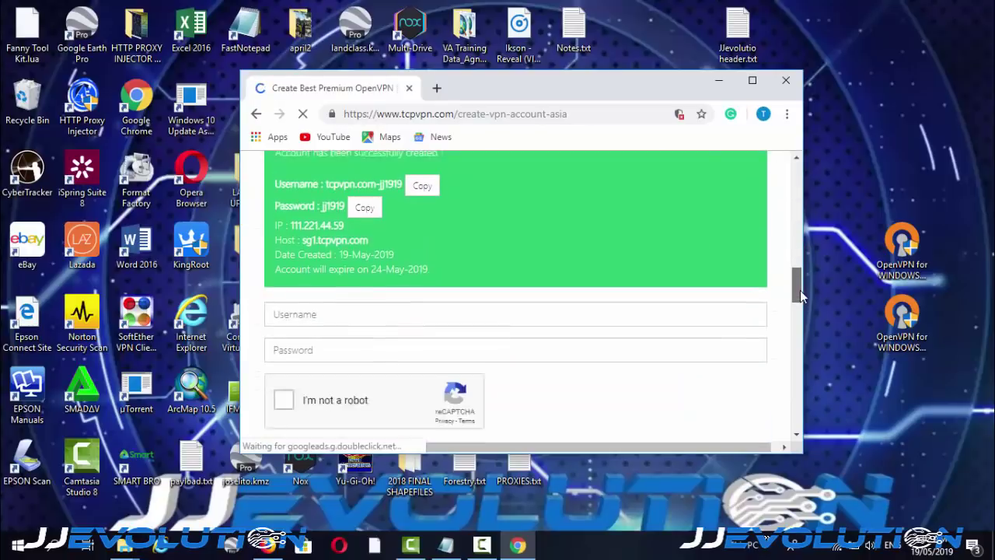
pyautogui.scroll(-2, 802, 290)
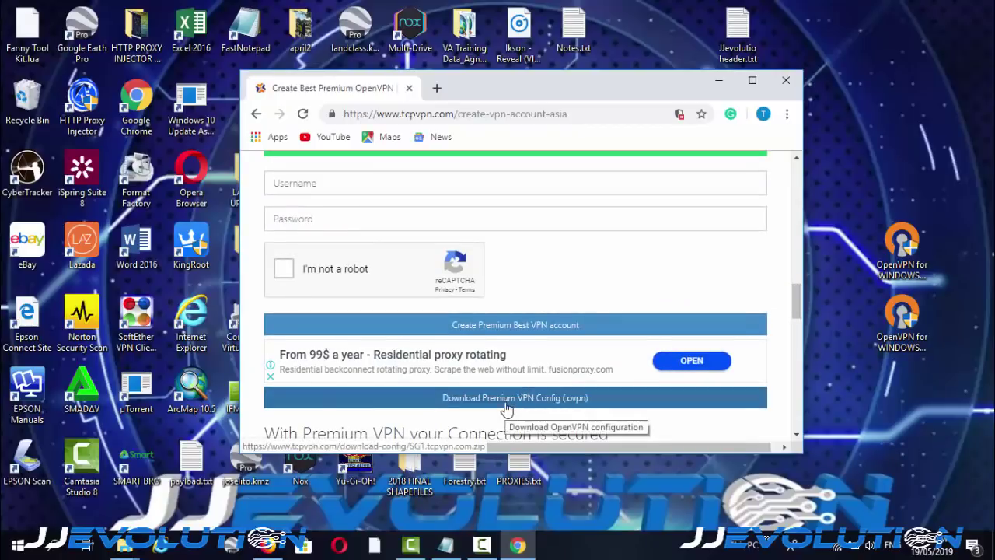
pyautogui.click(506, 407)
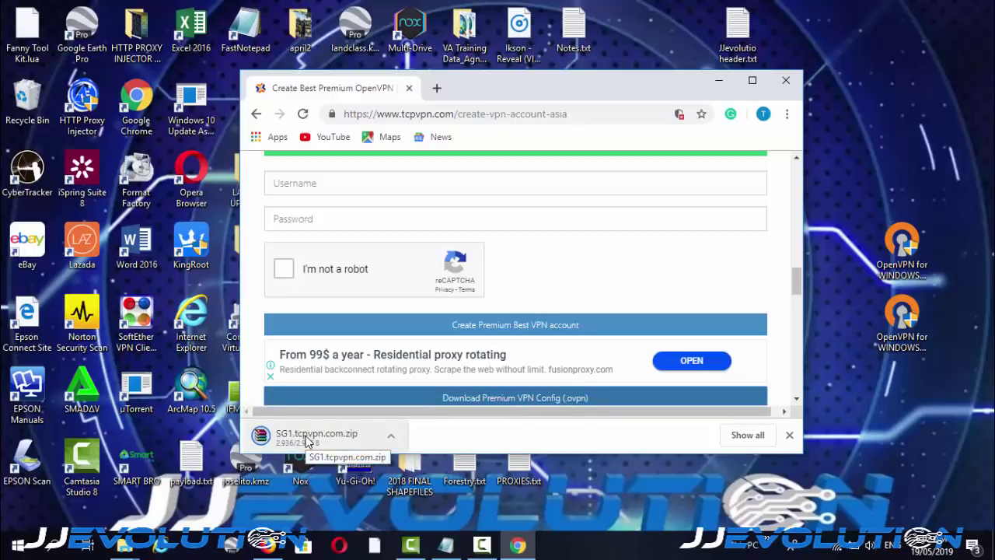
# Show SG1.tcpvpn.com.zip in its Downloads folder and move it onto the desktop.
pyautogui.rightClick(336, 439)
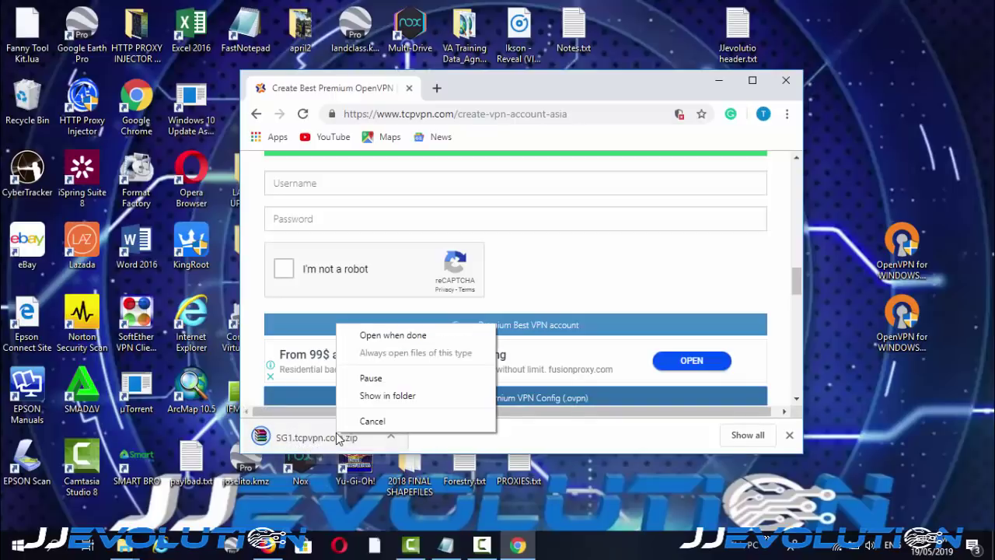
pyautogui.click(374, 395)
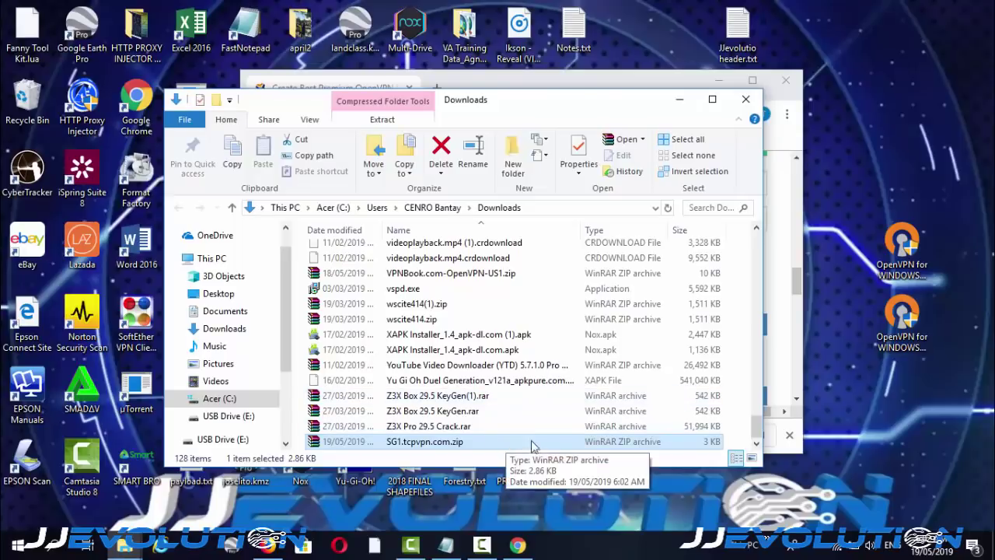
pyautogui.moveTo(555, 448); pyautogui.dragTo(876, 454)
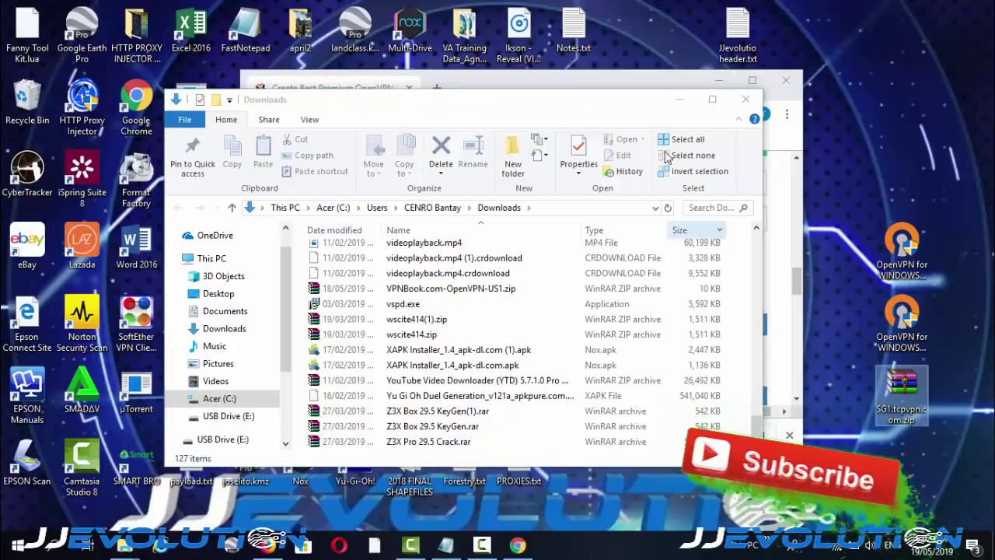
# Move Chrome and Downloads aside, select the zip, then minimize both windows.
pyautogui.moveTo(622, 106); pyautogui.dragTo(337, 133)
pyautogui.click(603, 79)
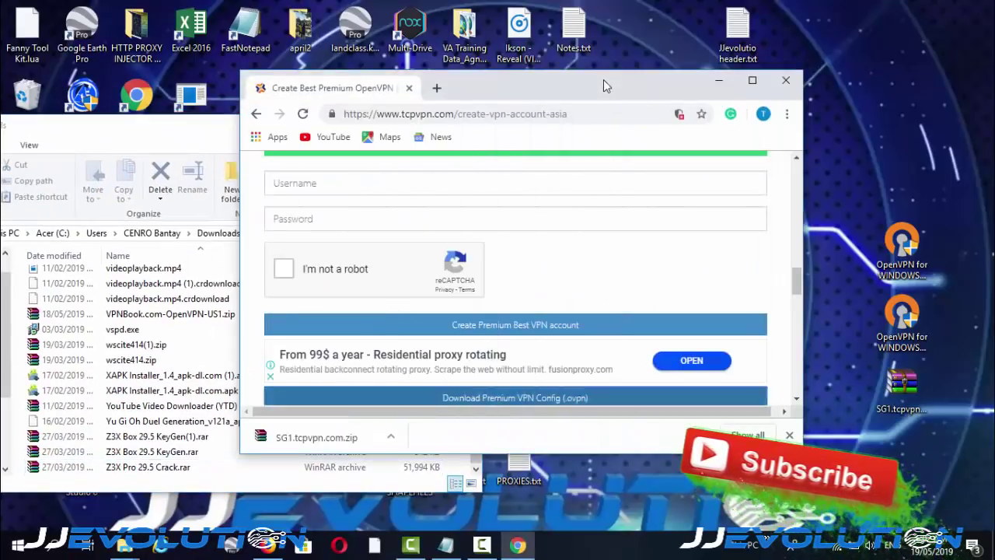
pyautogui.moveTo(604, 80); pyautogui.dragTo(372, 104)
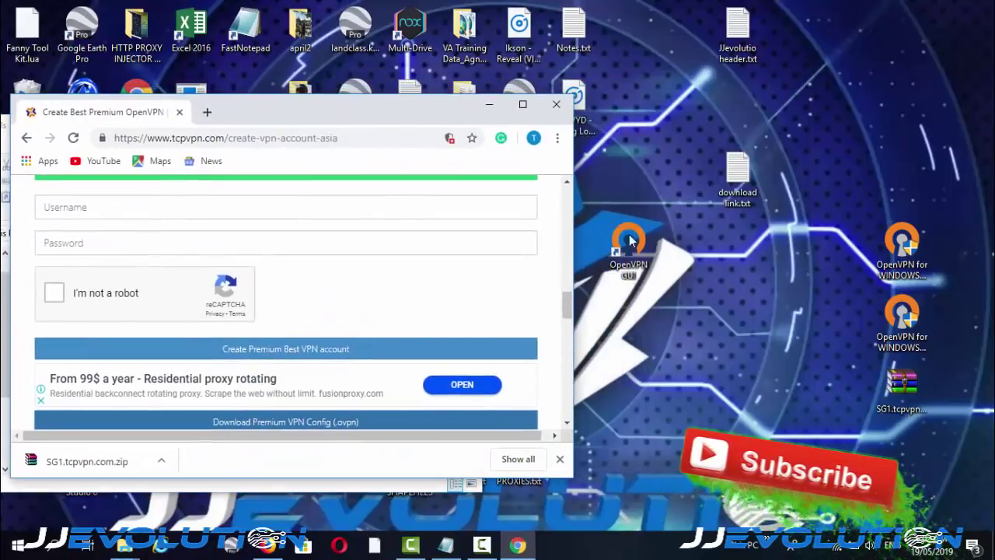
pyautogui.click(894, 384)
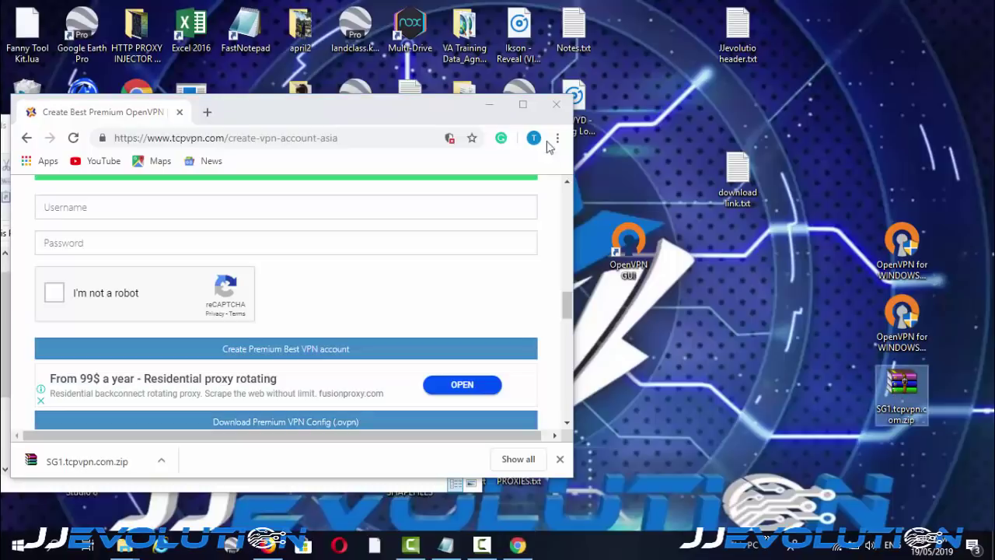
pyautogui.click(489, 104)
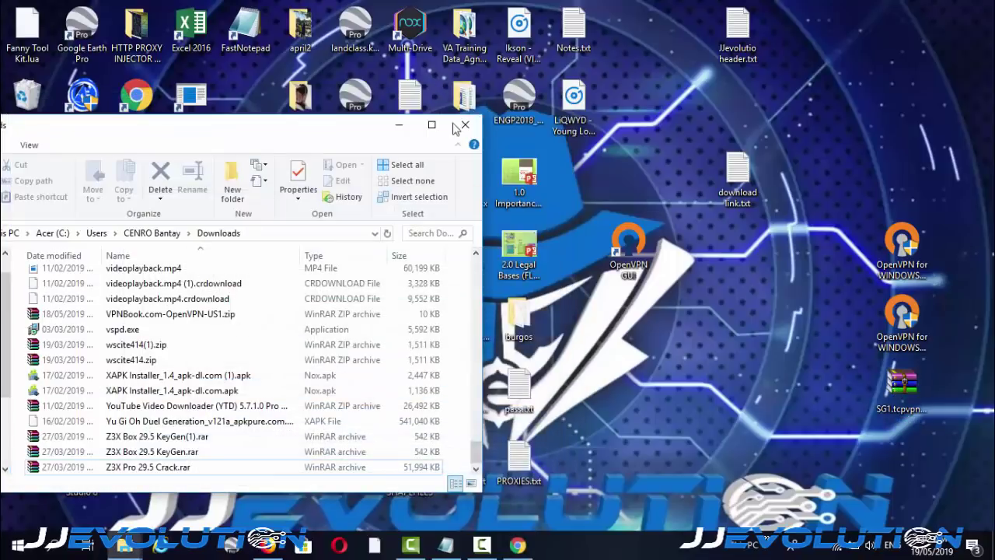
pyautogui.click(398, 125)
# Extract SG1.tcpvpn.com.zip here and place the SG1.tcpvpn.com folder beside the archive.
pyautogui.rightClick(900, 391)
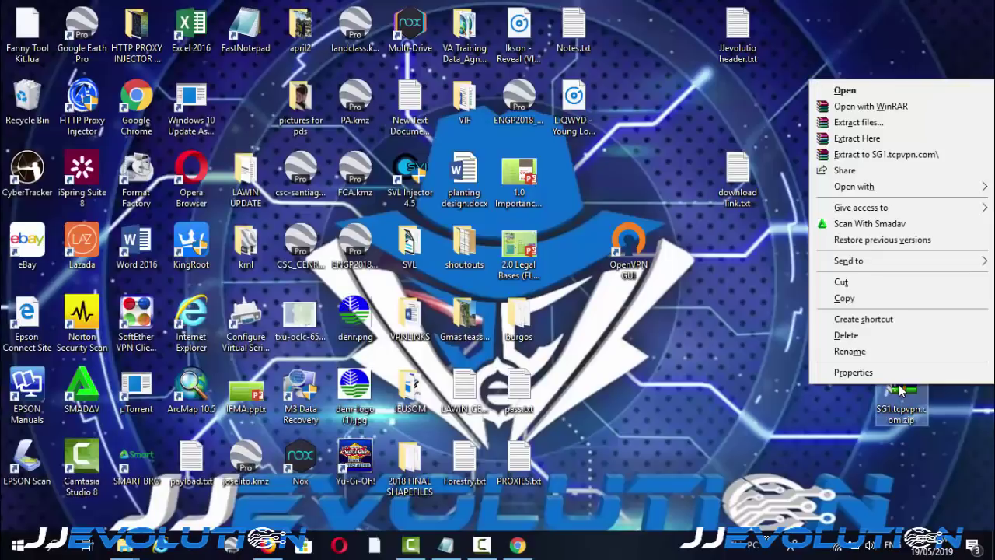
pyautogui.click(855, 140)
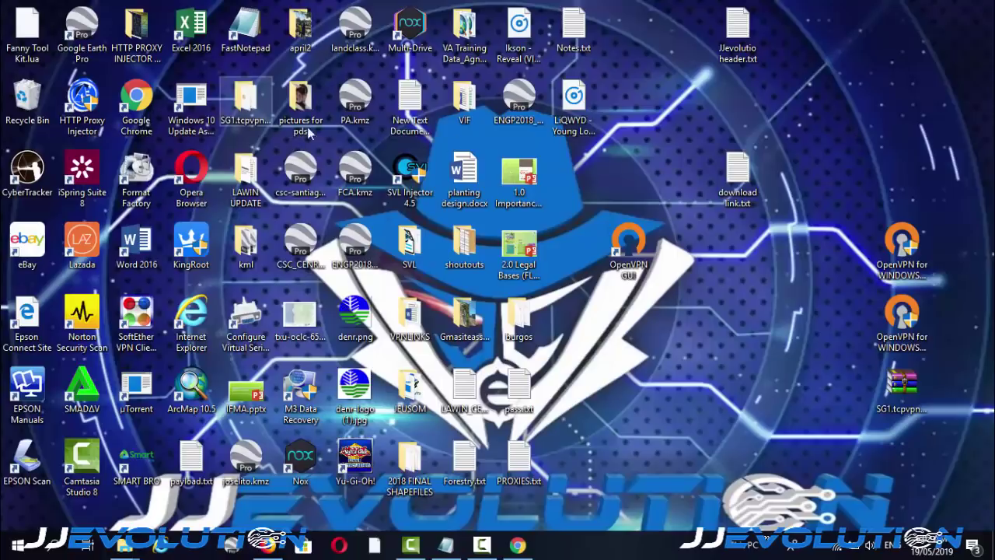
pyautogui.moveTo(245, 116); pyautogui.dragTo(827, 335)
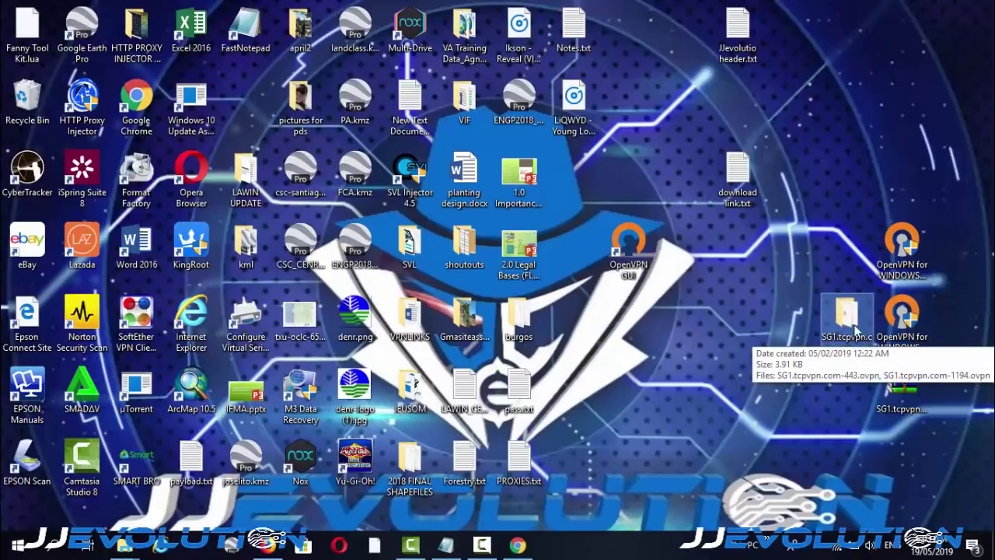
# Copy SG1.tcpvpn.com-443.ovpn and SG1.tcpvpn.com-1194.ovpn from the extracted folder.
pyautogui.doubleClick(853, 320)
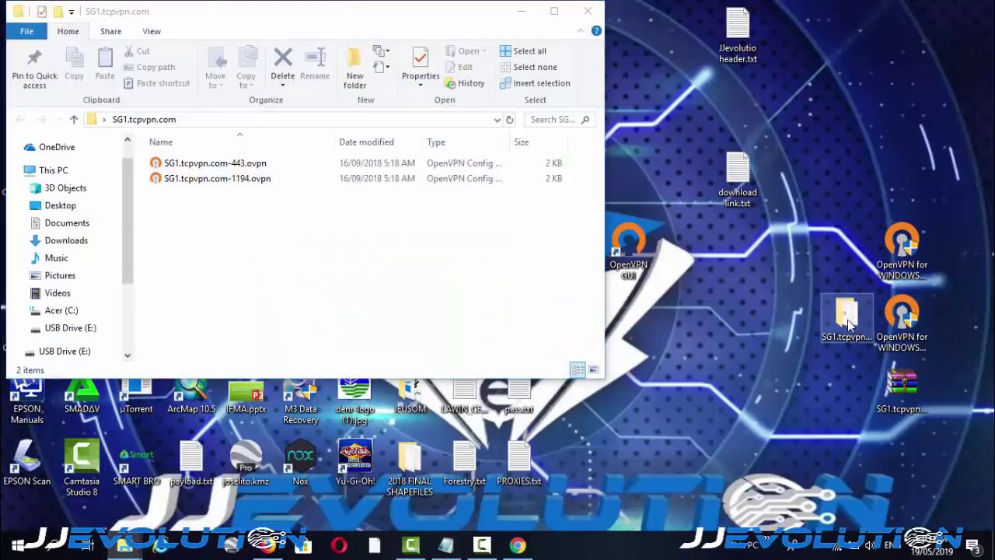
pyautogui.moveTo(205, 216); pyautogui.dragTo(182, 162)
pyautogui.rightClick(183, 163)
pyautogui.click(244, 366)
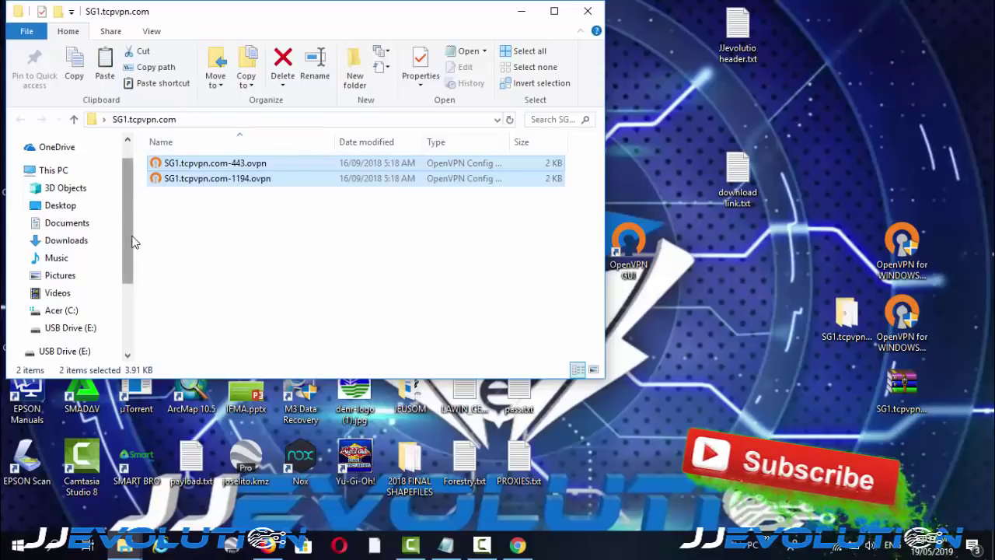
# Navigate to Acer (C:) > Program Files > OpenVPN.
pyautogui.moveTo(130, 244); pyautogui.dragTo(83, 282)
pyautogui.click(71, 231)
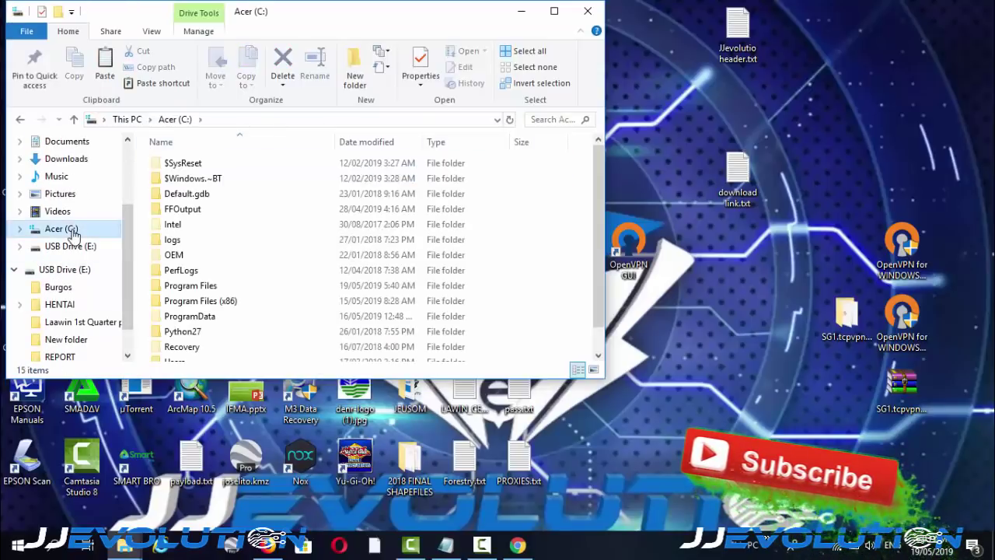
pyautogui.doubleClick(186, 288)
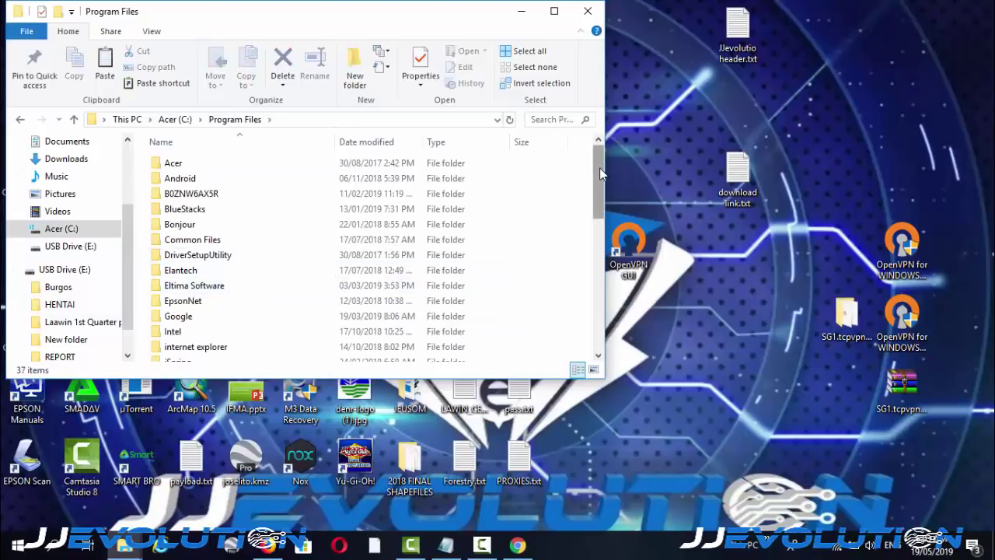
pyautogui.moveTo(601, 173); pyautogui.dragTo(601, 215)
pyautogui.doubleClick(218, 294)
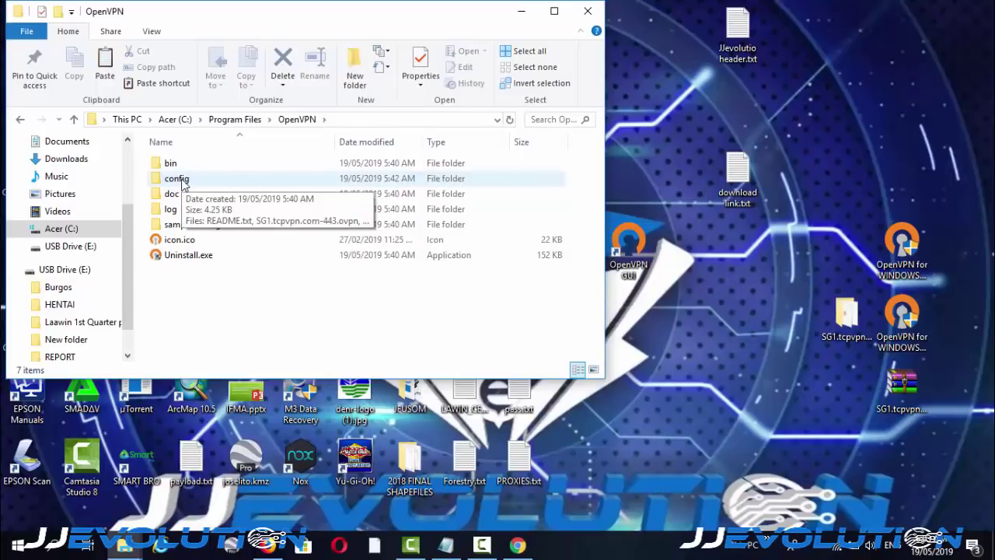
# Paste both .ovpn files into OpenVPN's config folder, skipping files that already exist.
pyautogui.doubleClick(177, 179)
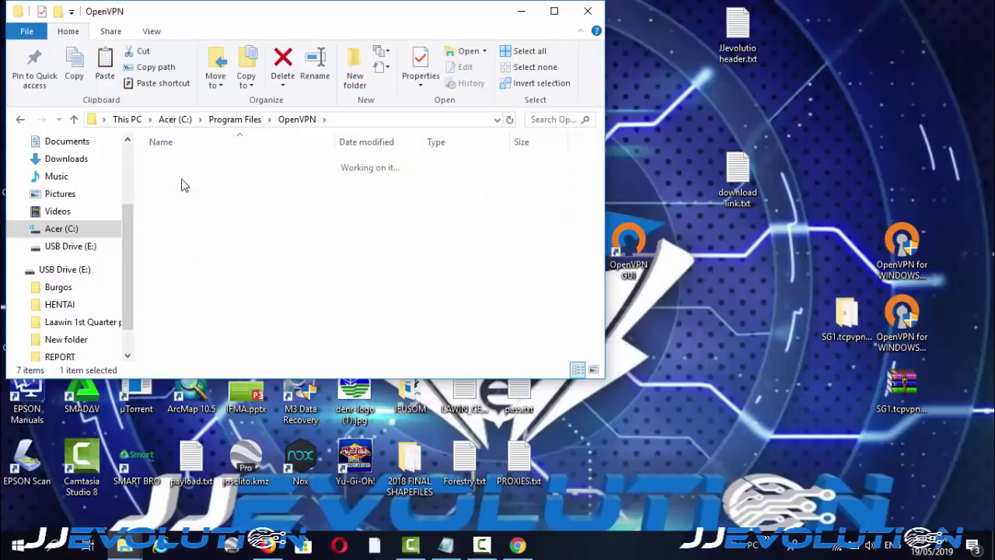
pyautogui.rightClick(187, 254)
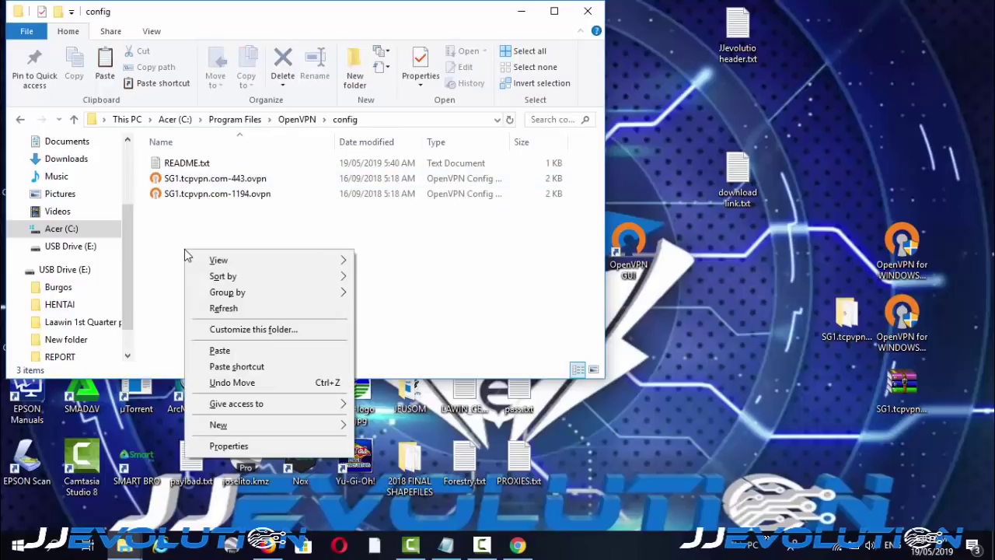
pyautogui.click(231, 351)
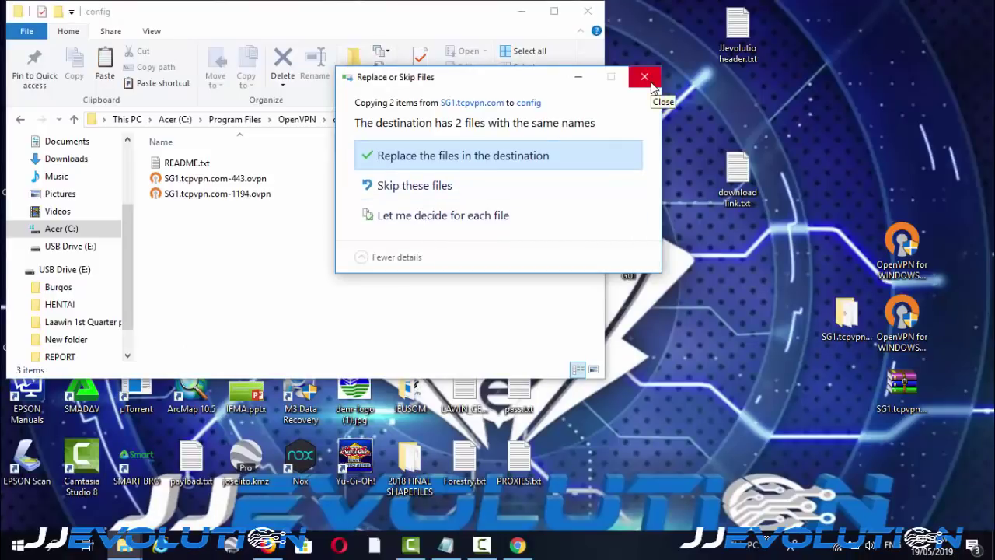
pyautogui.click(477, 185)
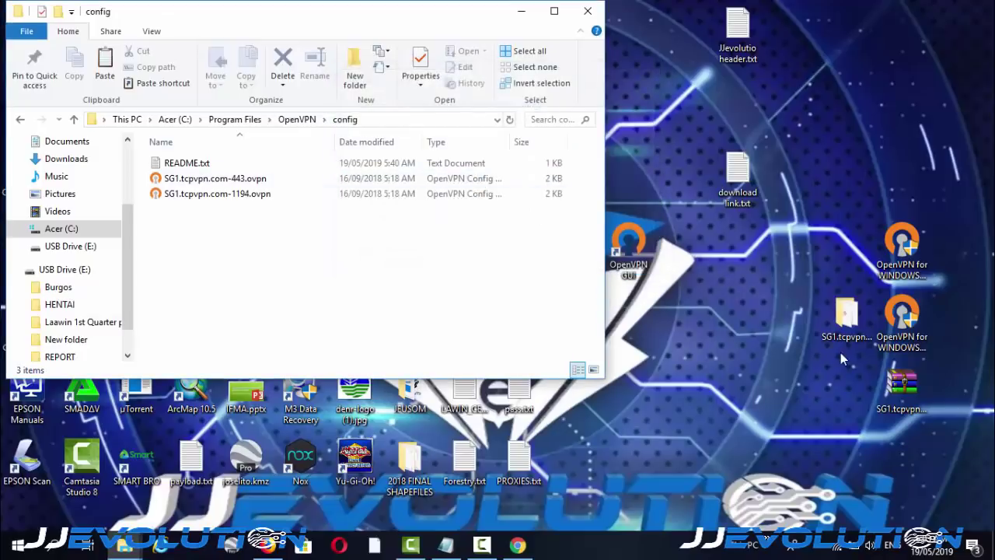
pyautogui.click(846, 315)
pyautogui.rightClick(846, 314)
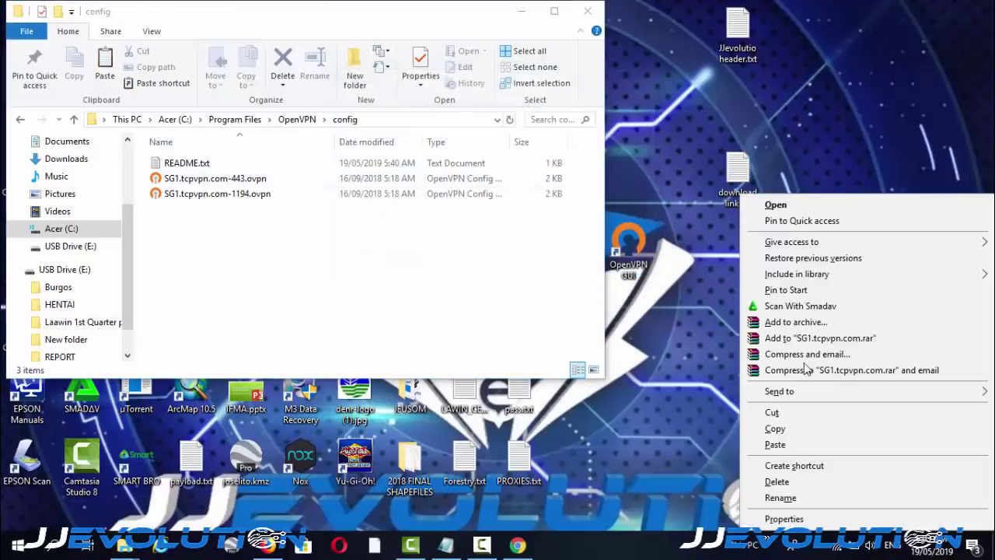
# Open the SG1.tcpvpn.com folder and rename SG1.tcpvpn.com-443.ovpn to jj-443.ovpn.
pyautogui.click(780, 497)
pyautogui.click(846, 325)
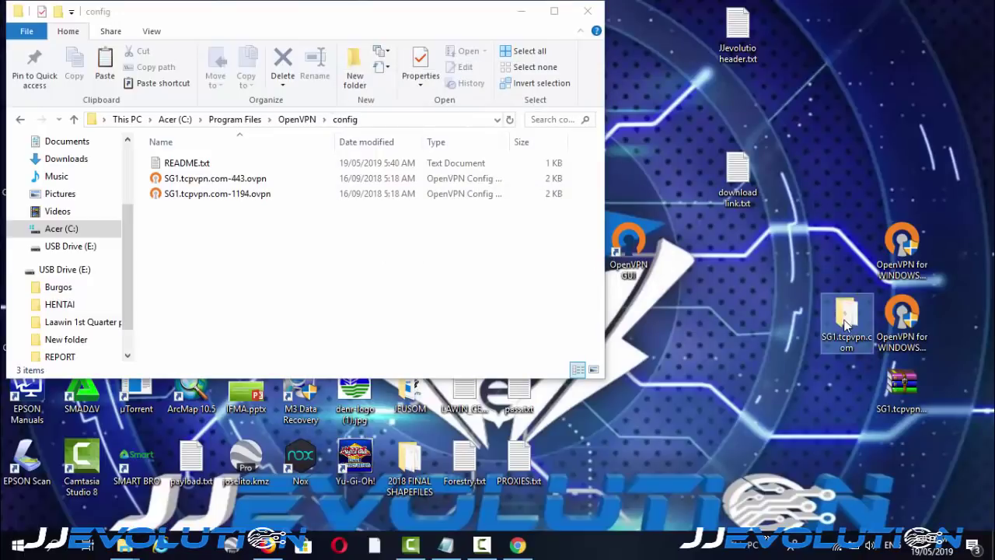
pyautogui.doubleClick(834, 325)
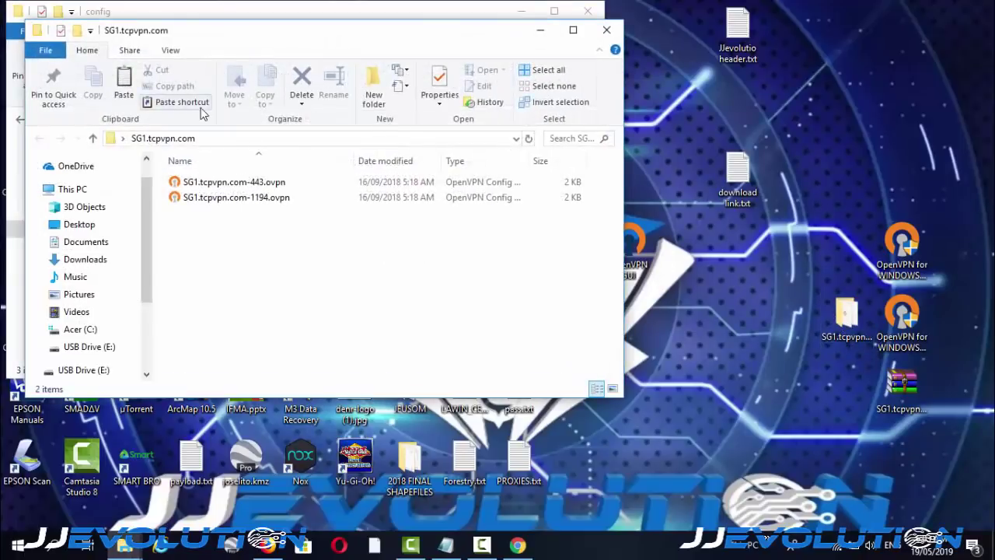
pyautogui.rightClick(225, 182)
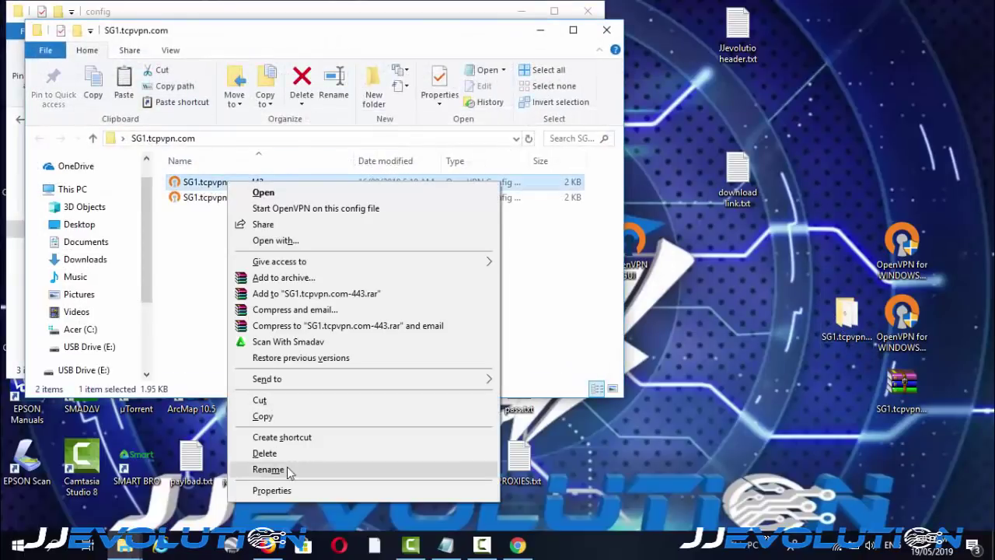
pyautogui.click(268, 469)
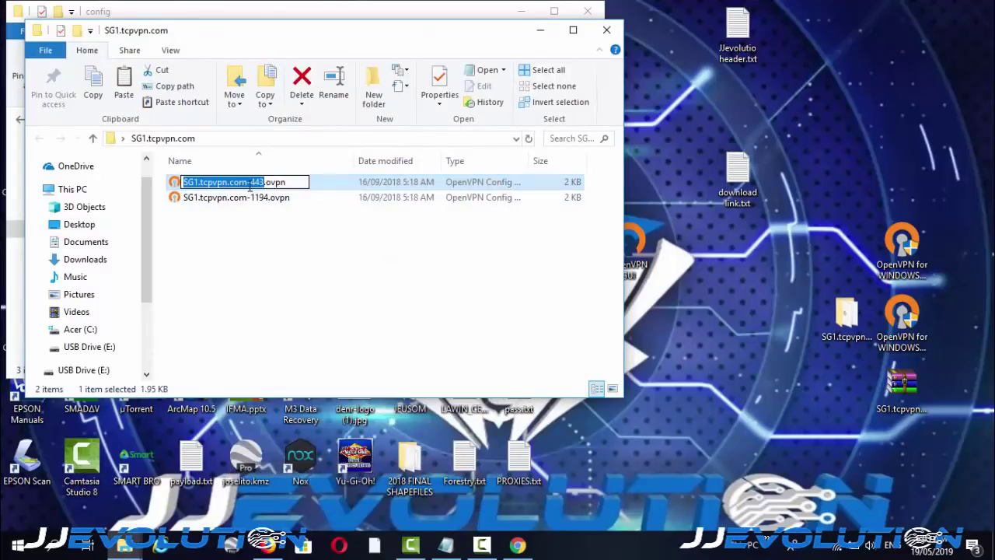
pyautogui.click(245, 182)
pyautogui.moveTo(246, 182); pyautogui.dragTo(183, 182)
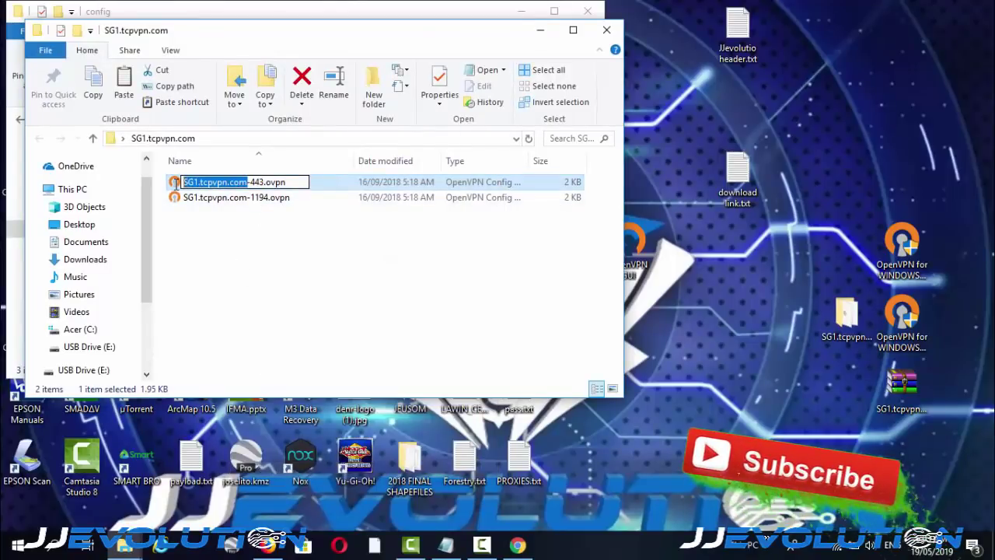
pyautogui.write('jj')
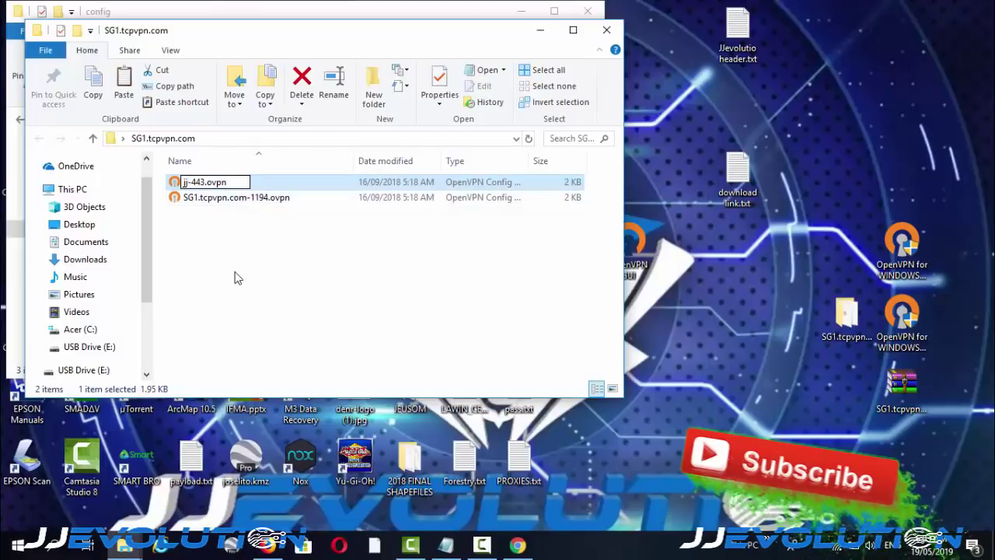
pyautogui.click(234, 272)
# Rename SG1.tcpvpn.com-1194.ovpn to jj1194.ovpn.
pyautogui.rightClick(227, 198)
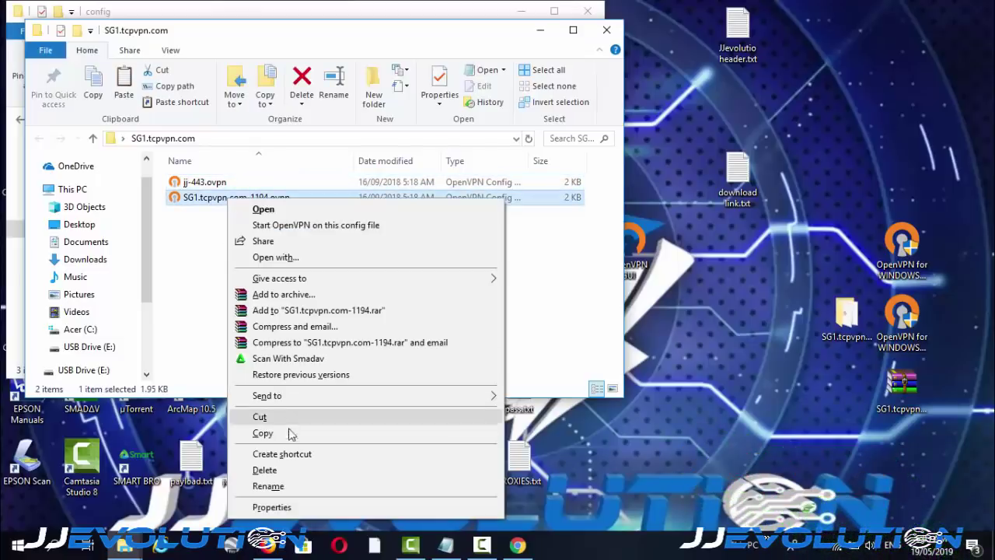
pyautogui.click(268, 486)
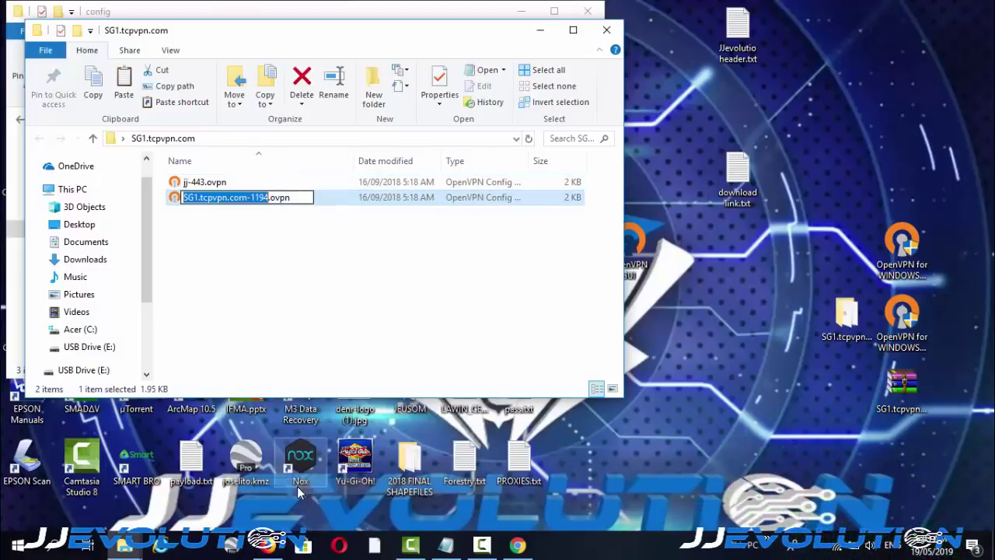
pyautogui.click(250, 199)
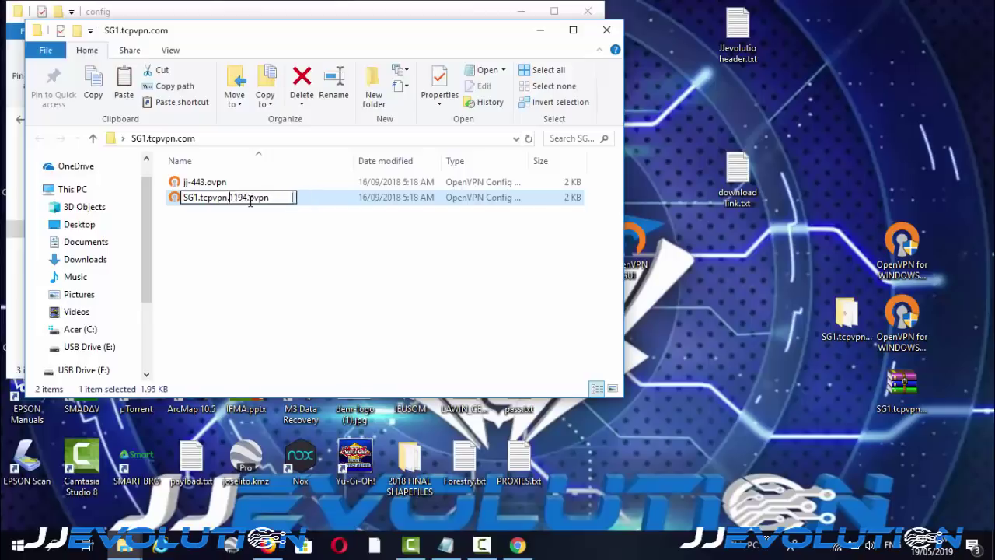
pyautogui.press('BackSpace')
pyautogui.press('BackSpace')
pyautogui.press('BackSpace')
pyautogui.press('BackSpace')
pyautogui.press('BackSpace')
pyautogui.press('BackSpace')
pyautogui.press('BackSpace')
pyautogui.press('BackSpace')
pyautogui.press('BackSpace')
pyautogui.press('BackSpace')
pyautogui.press('BackSpace')
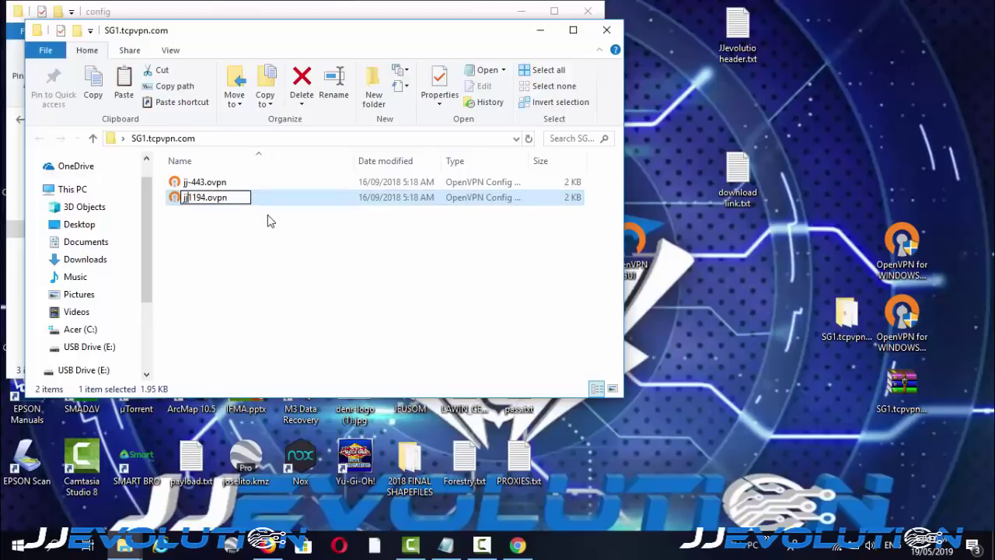
pyautogui.click(268, 222)
pyautogui.moveTo(323, 41); pyautogui.dragTo(748, 135)
# Drag jj-443.ovpn and jj1194.ovpn into config, approve admin access, then close SG1.tcpvpn.com.
pyautogui.moveTo(694, 307); pyautogui.dragTo(325, 315)
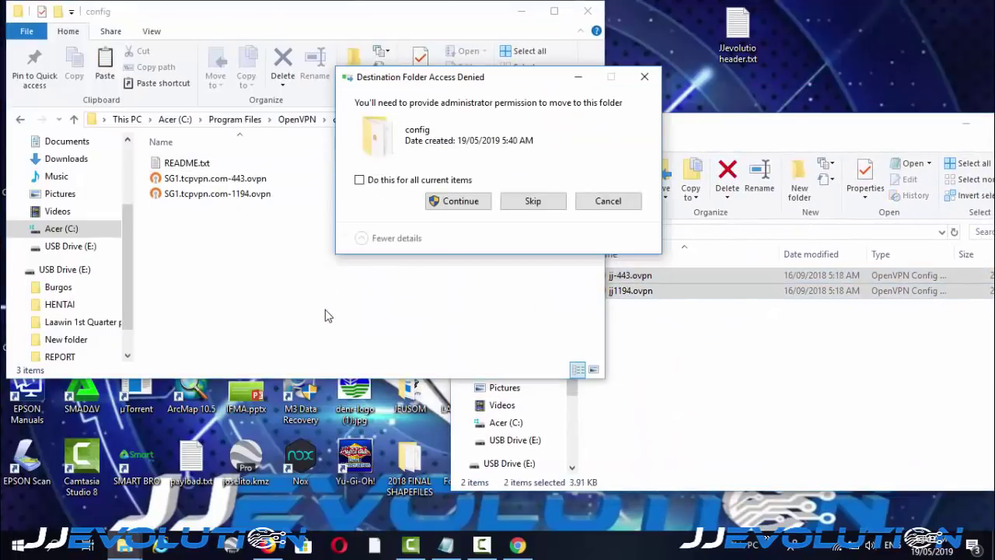
pyautogui.click(454, 202)
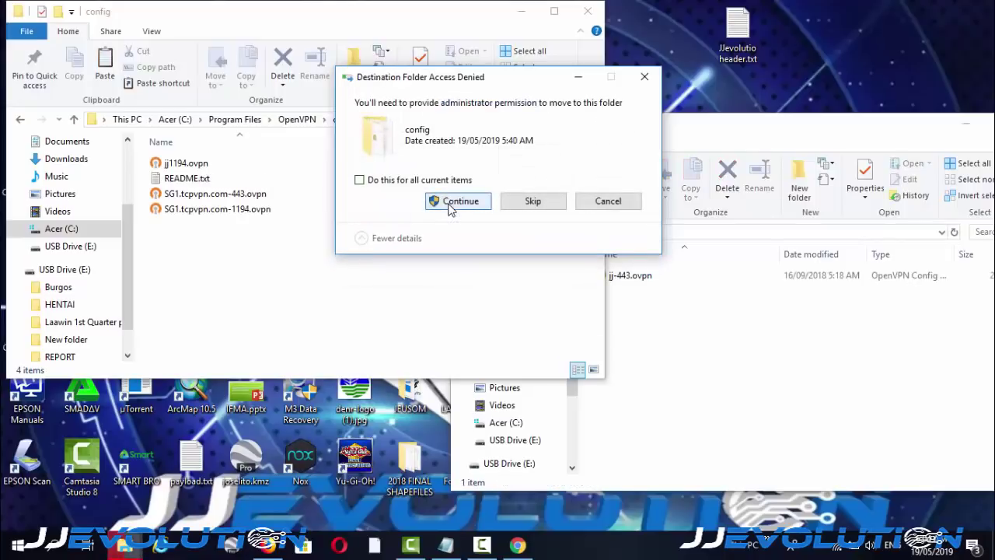
pyautogui.click(448, 208)
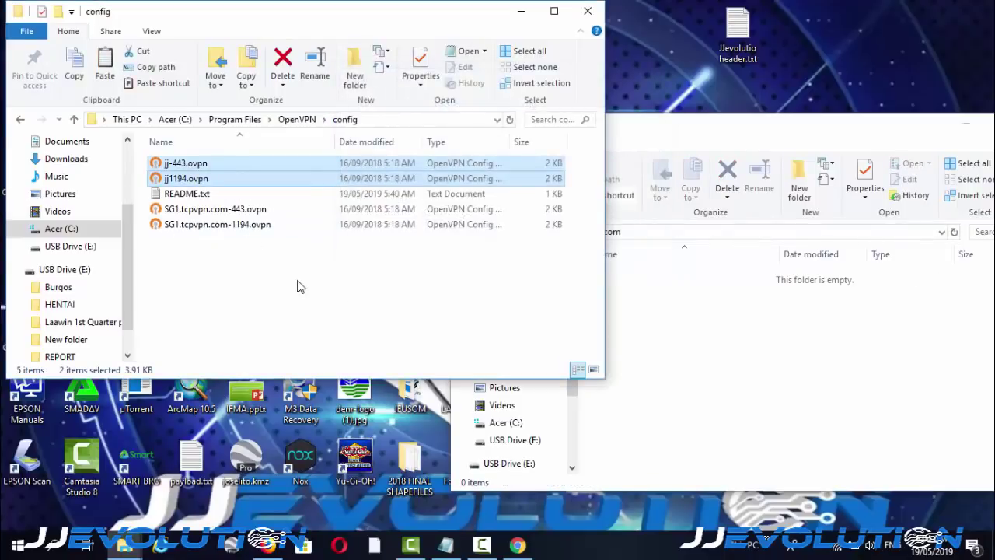
pyautogui.click(746, 138)
pyautogui.moveTo(749, 138); pyautogui.dragTo(430, 133)
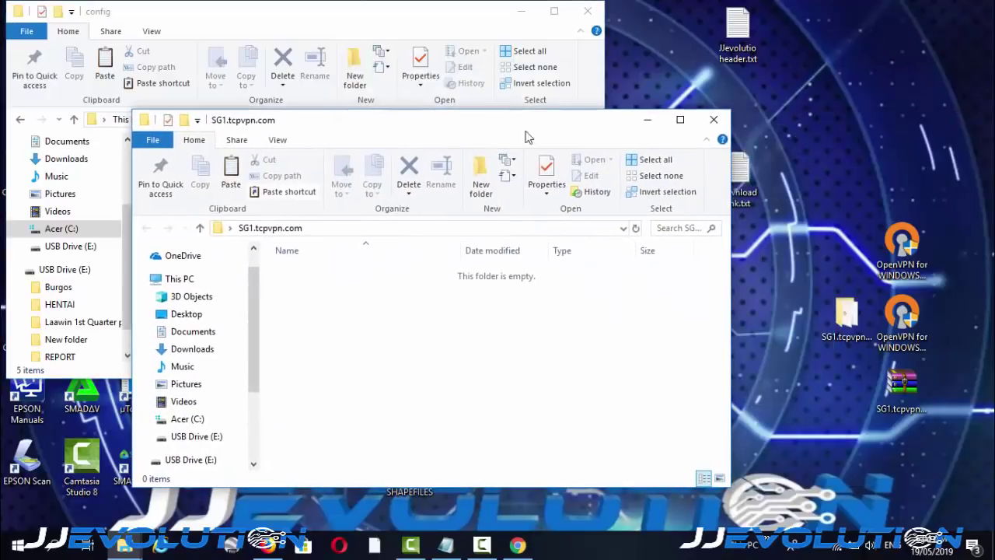
pyautogui.click(713, 122)
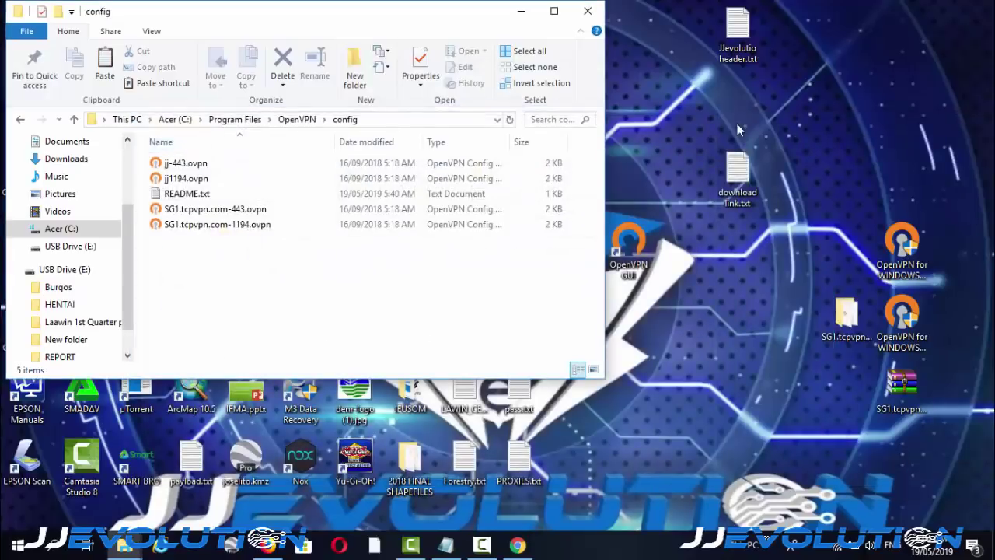
# Move the config window down-left and select the 'OpenVPN for WINDOWS10.exe' desktop installer.
pyautogui.moveTo(902, 189); pyautogui.dragTo(920, 334)
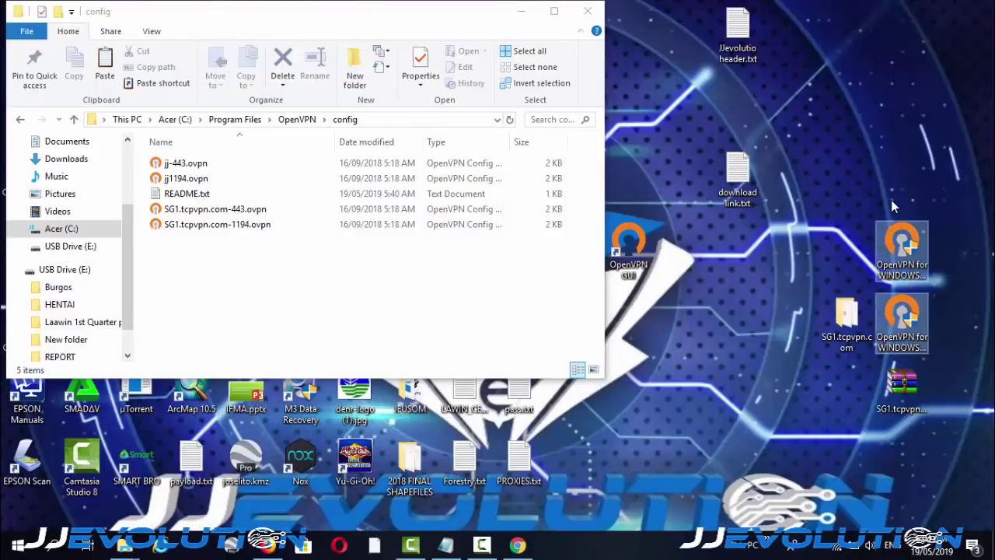
pyautogui.click(901, 281)
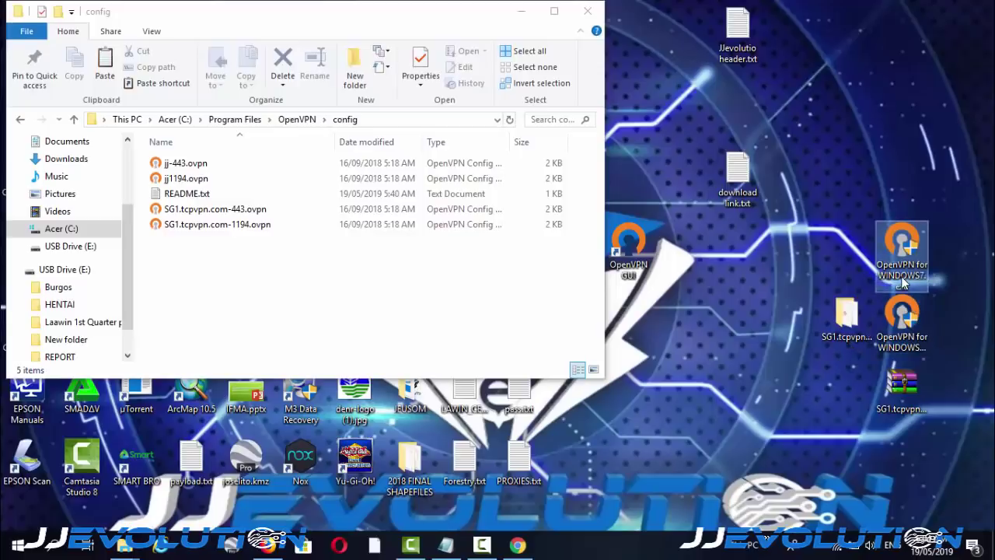
pyautogui.click(907, 334)
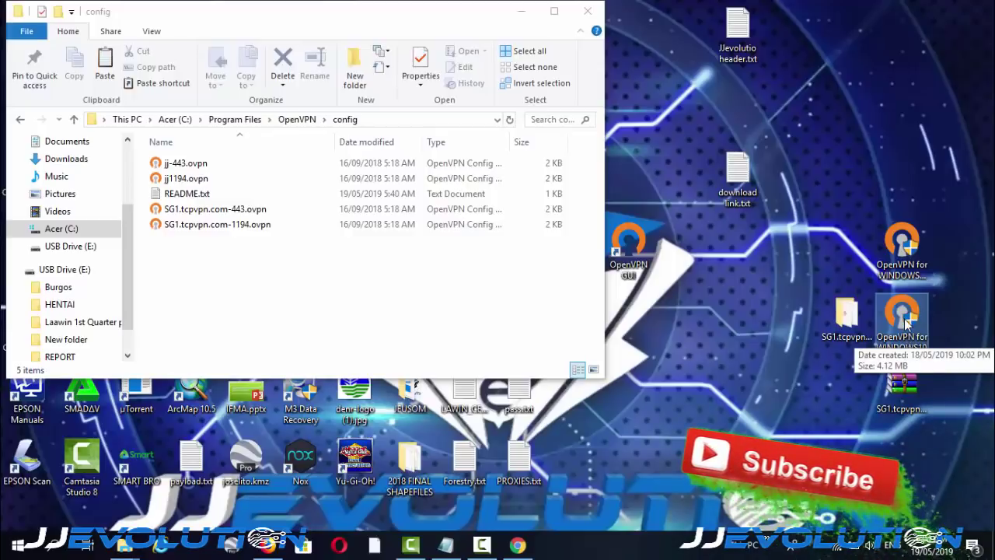
pyautogui.moveTo(877, 158); pyautogui.dragTo(936, 363)
pyautogui.click(933, 327)
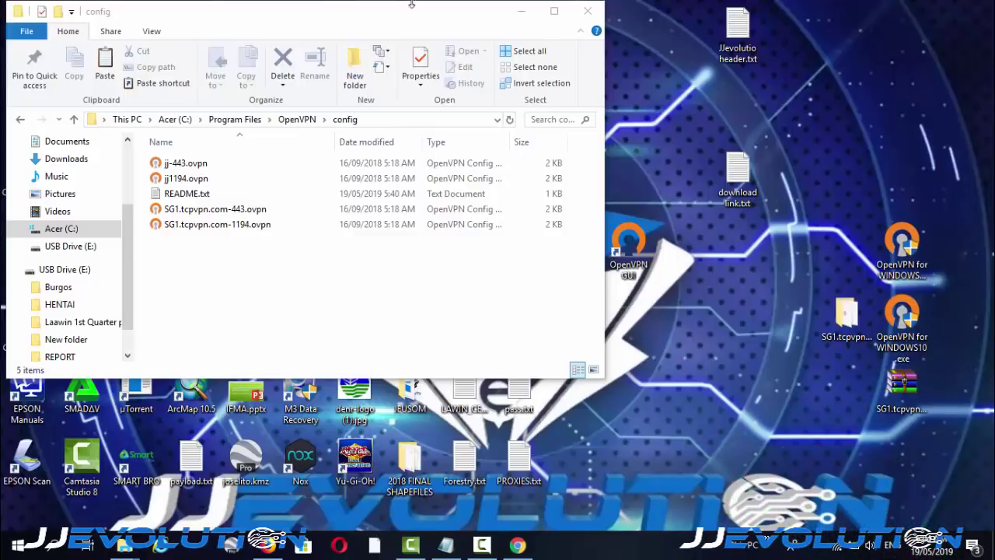
pyautogui.moveTo(412, 25); pyautogui.dragTo(346, 294)
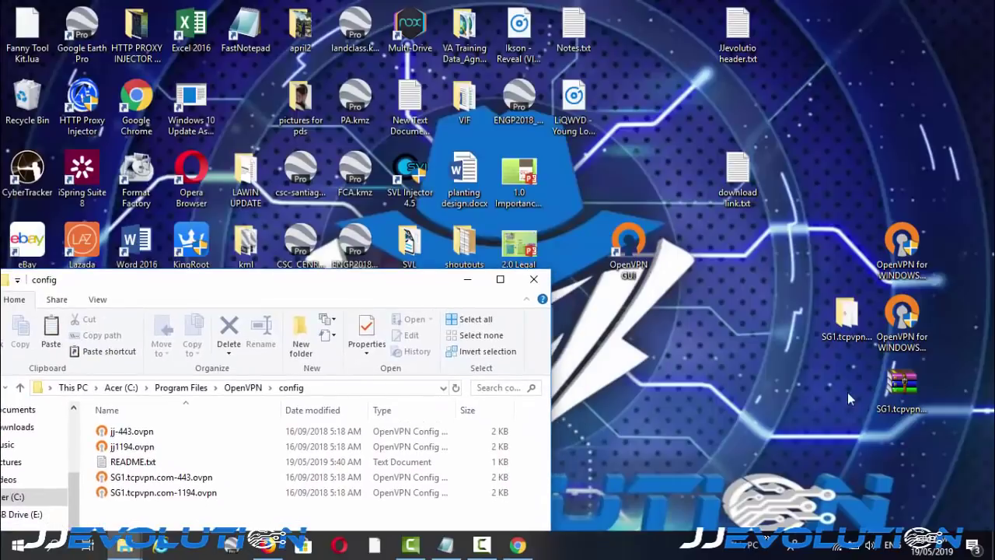
pyautogui.click(900, 325)
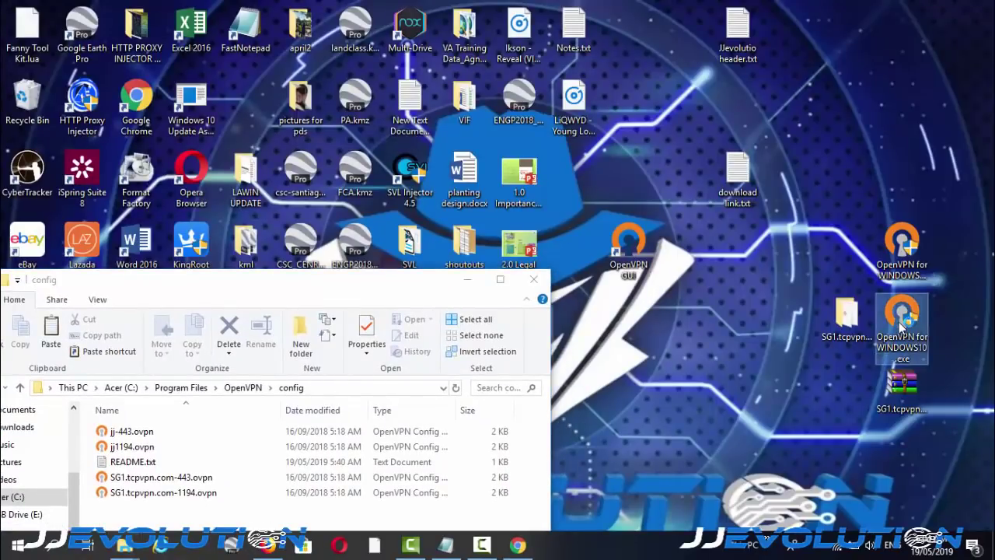
# Install OpenVPN 2.4.7 with default components into C:\Program Files\OpenVPN, letting setup close OpenVPN GUI.
pyautogui.doubleClick(900, 325)
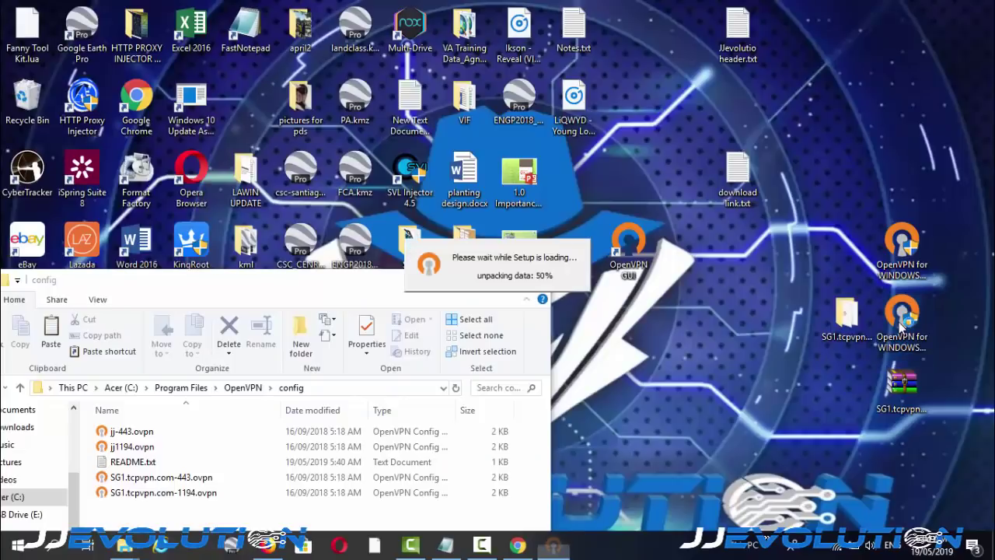
pyautogui.click(579, 390)
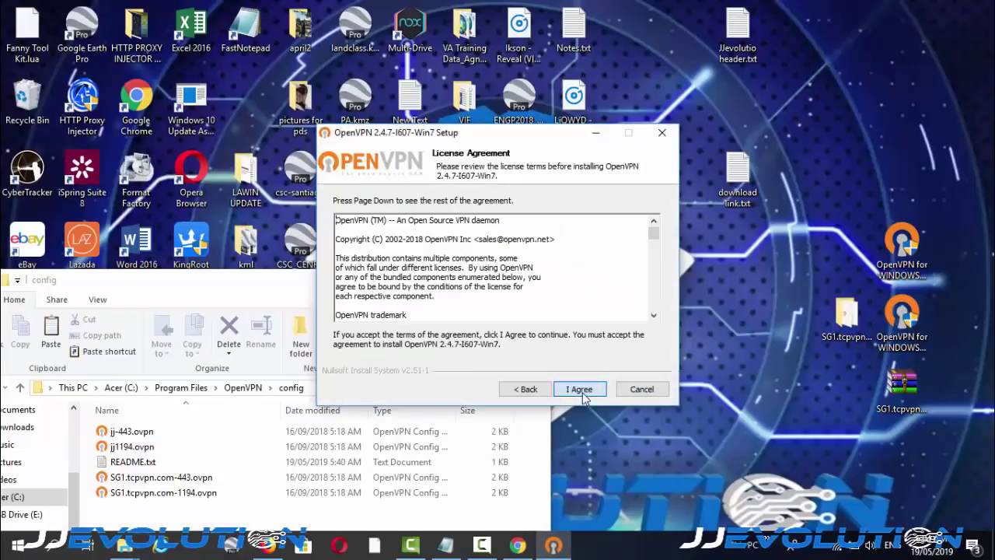
pyautogui.click(581, 393)
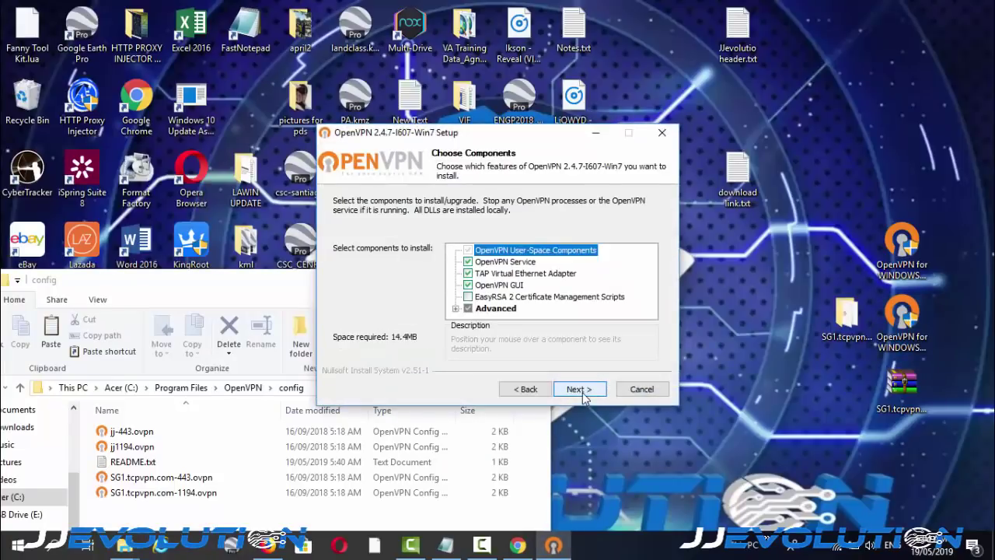
pyautogui.click(581, 391)
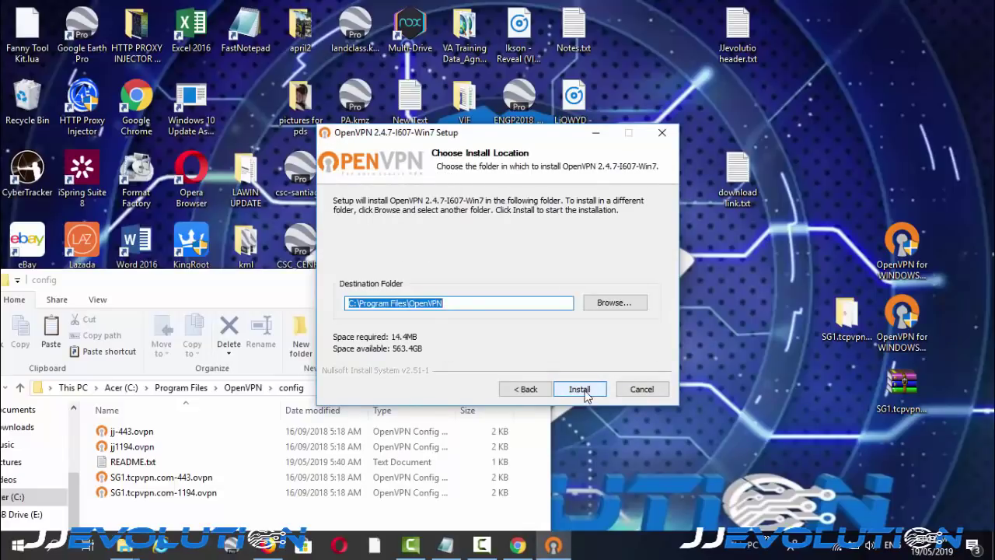
pyautogui.click(585, 392)
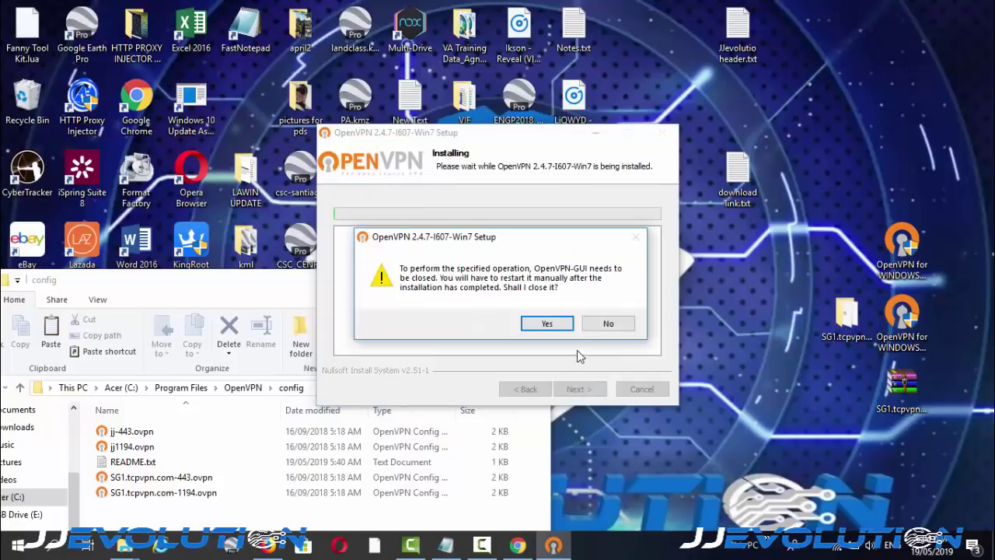
pyautogui.click(547, 324)
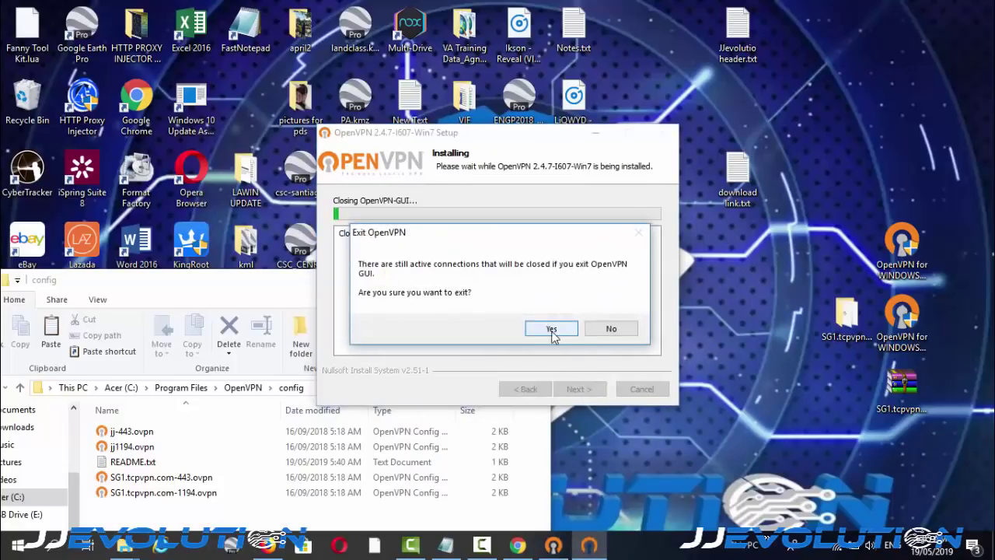
pyautogui.click(550, 329)
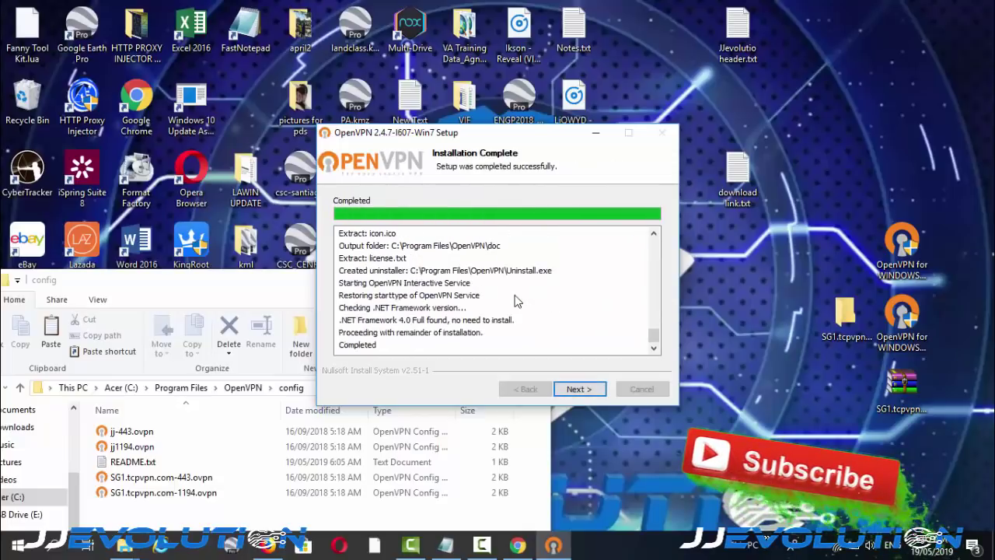
pyautogui.click(579, 389)
pyautogui.click(579, 389)
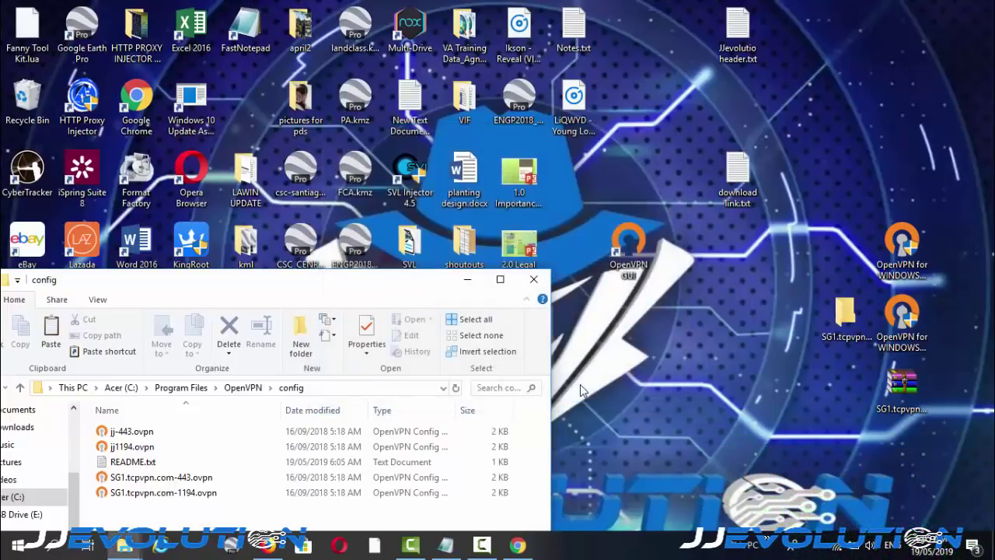
# Close the OpenVPN install notes and reposition the config folder window.
pyautogui.moveTo(367, 289); pyautogui.dragTo(472, 376)
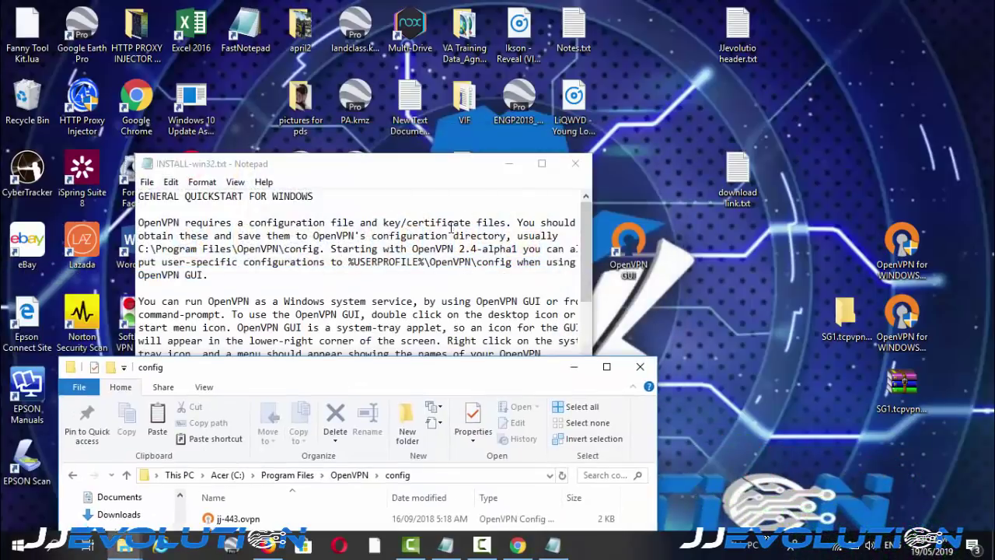
pyautogui.click(420, 182)
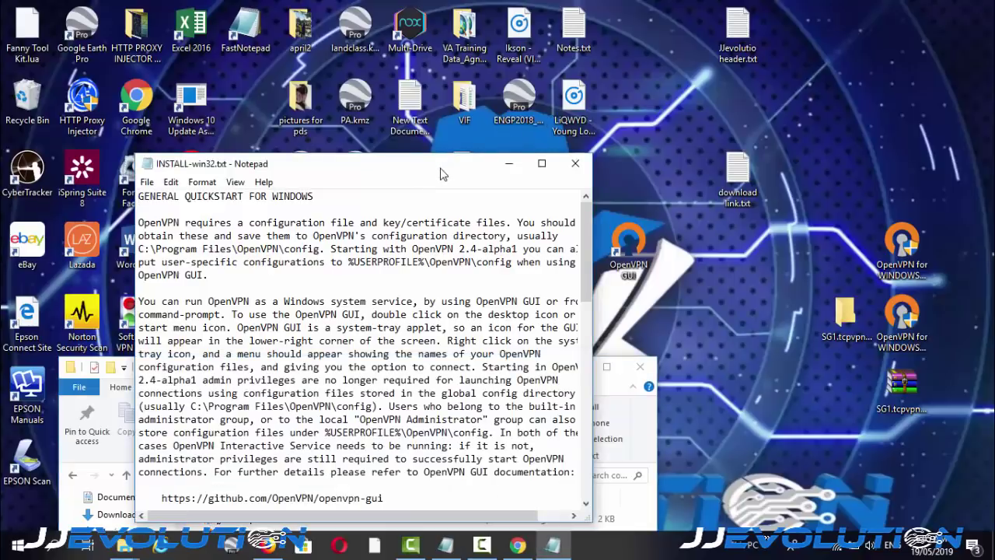
pyautogui.moveTo(440, 173); pyautogui.dragTo(591, 113)
pyautogui.click(736, 109)
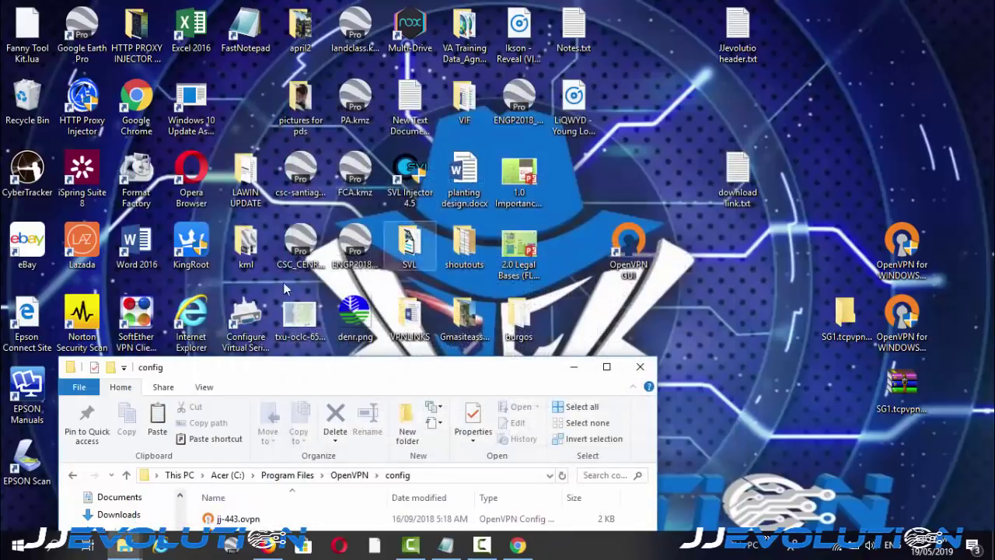
pyautogui.moveTo(289, 367); pyautogui.dragTo(333, 238)
pyautogui.moveTo(357, 198); pyautogui.dragTo(378, 131)
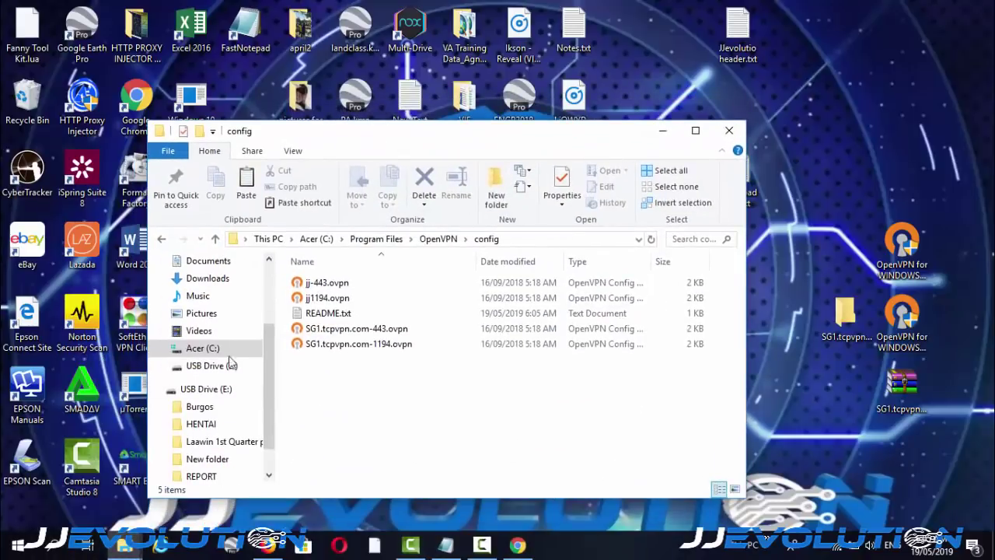
# Browse to C:\Program Files\OpenVPN\config, select jj-443.ovpn and jj1194.ovpn, then close the window.
pyautogui.click(198, 351)
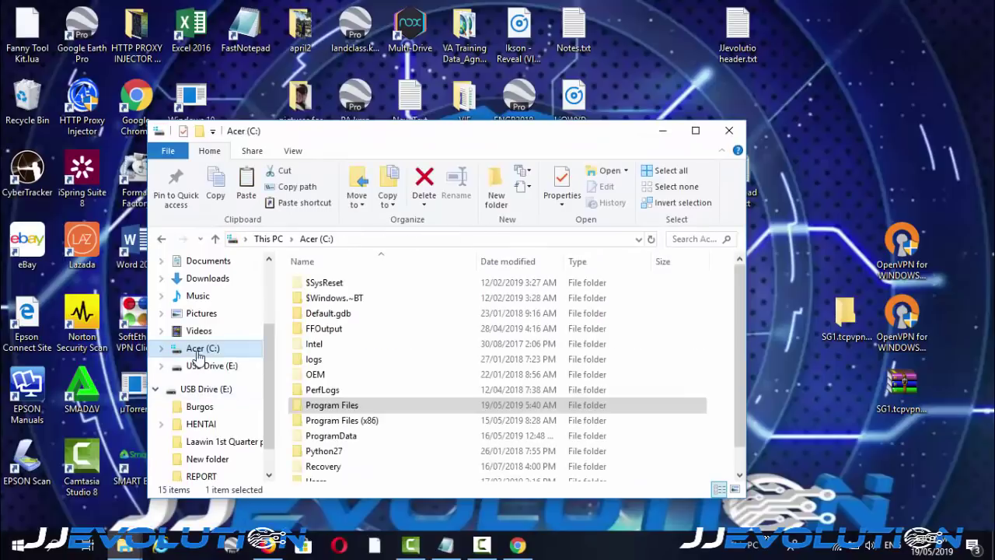
pyautogui.doubleClick(325, 403)
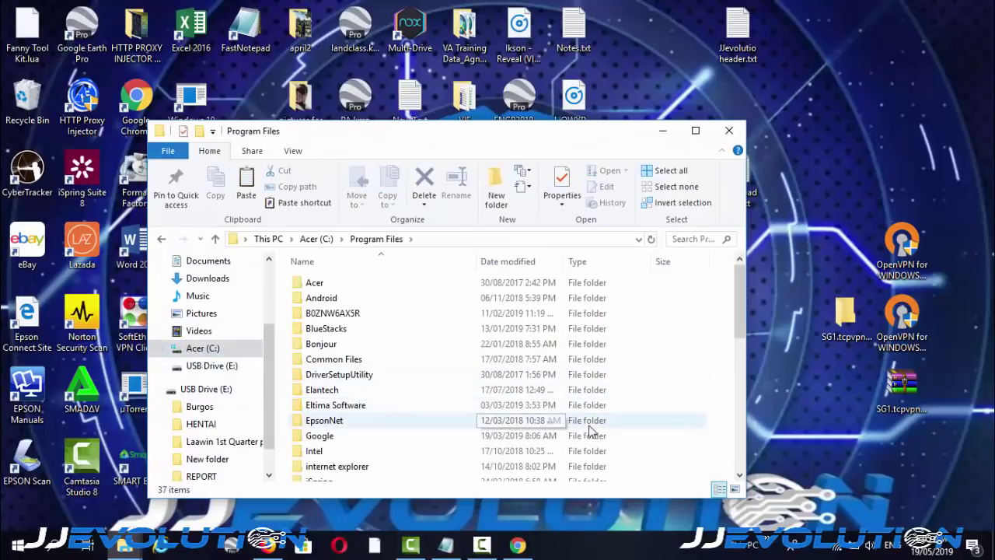
pyautogui.scroll(-3, 606, 326)
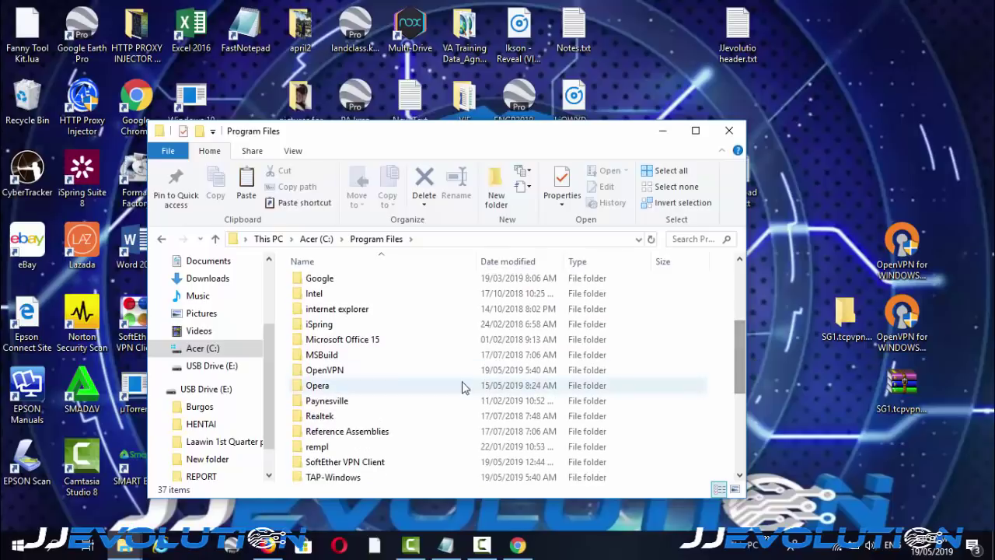
pyautogui.click(371, 372)
pyautogui.doubleClick(371, 371)
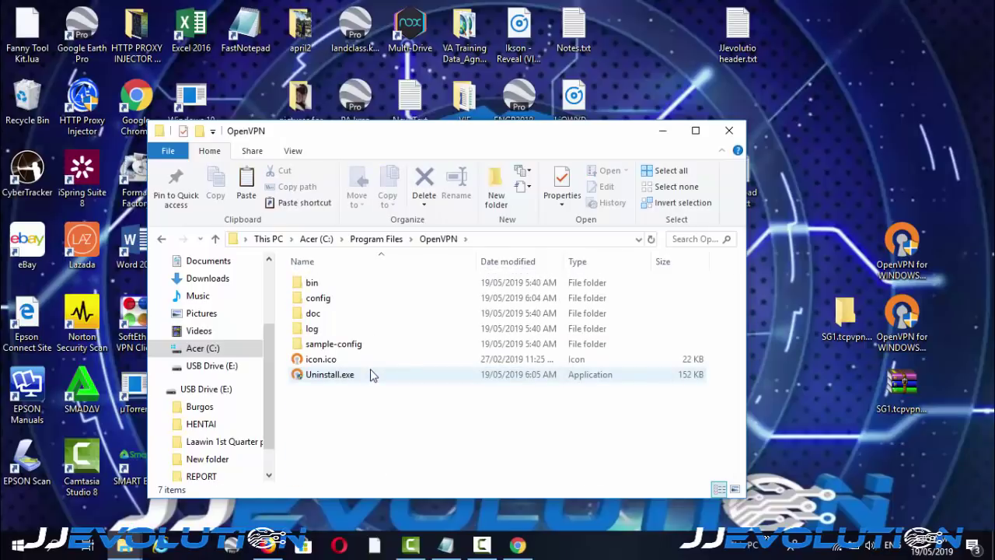
pyautogui.doubleClick(317, 299)
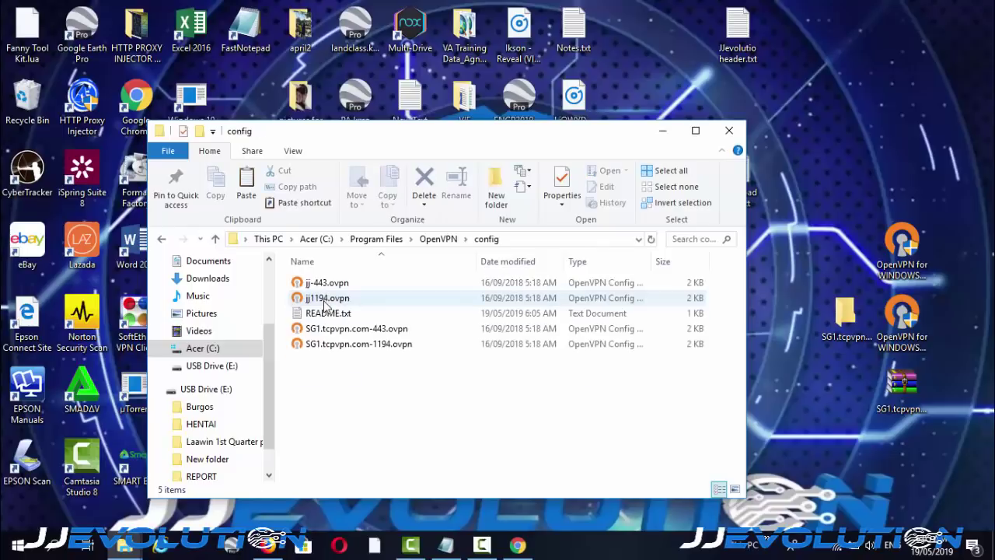
pyautogui.moveTo(281, 284); pyautogui.dragTo(324, 304)
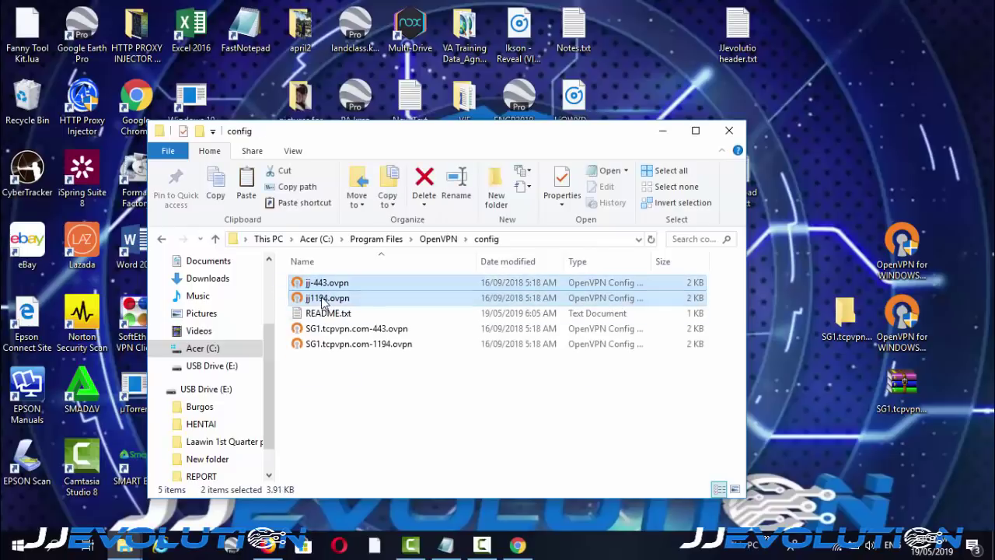
pyautogui.click(420, 522)
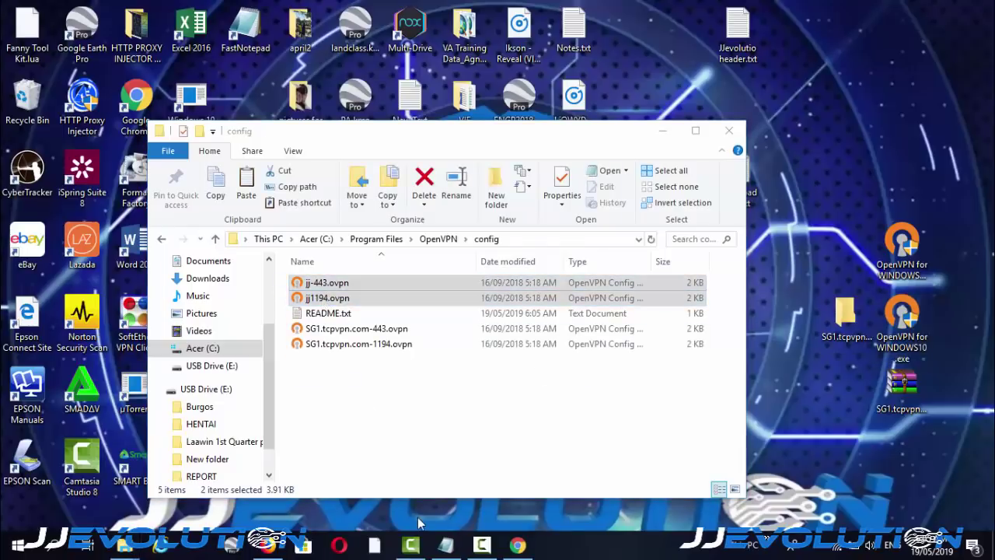
pyautogui.click(731, 131)
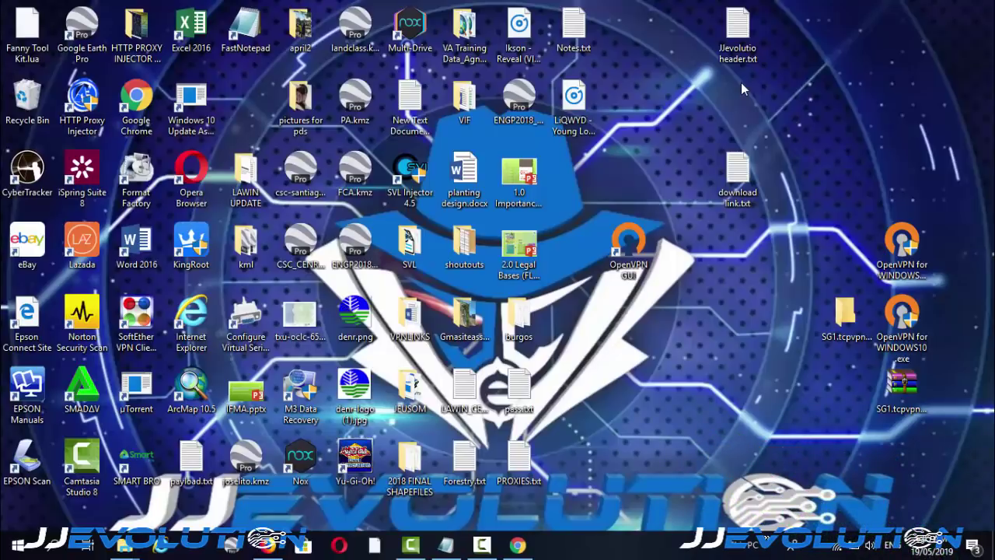
# Open download link.txt and copy the speed4up download URL line.
pyautogui.doubleClick(737, 191)
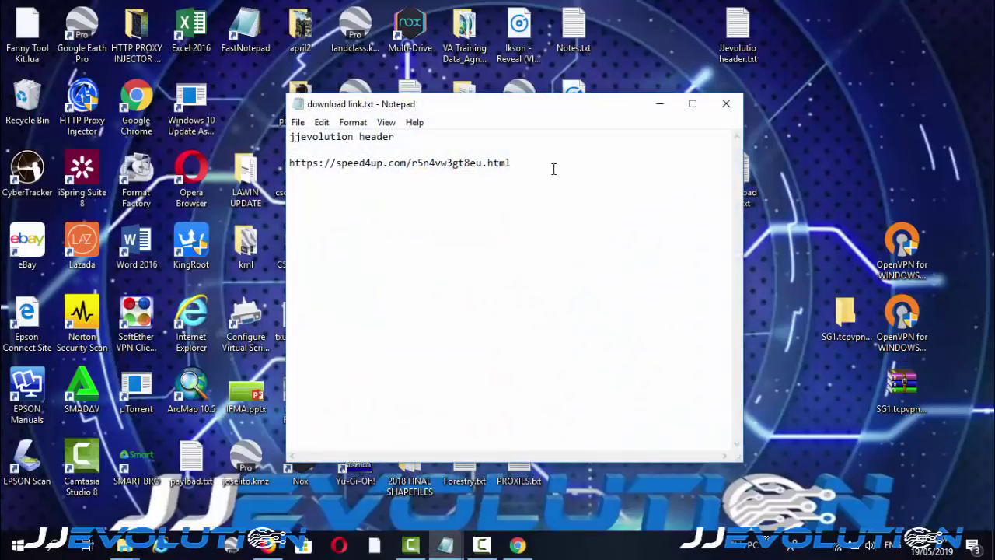
pyautogui.click(534, 163)
pyautogui.hotkey('shift', 'Home')
pyautogui.rightClick(311, 163)
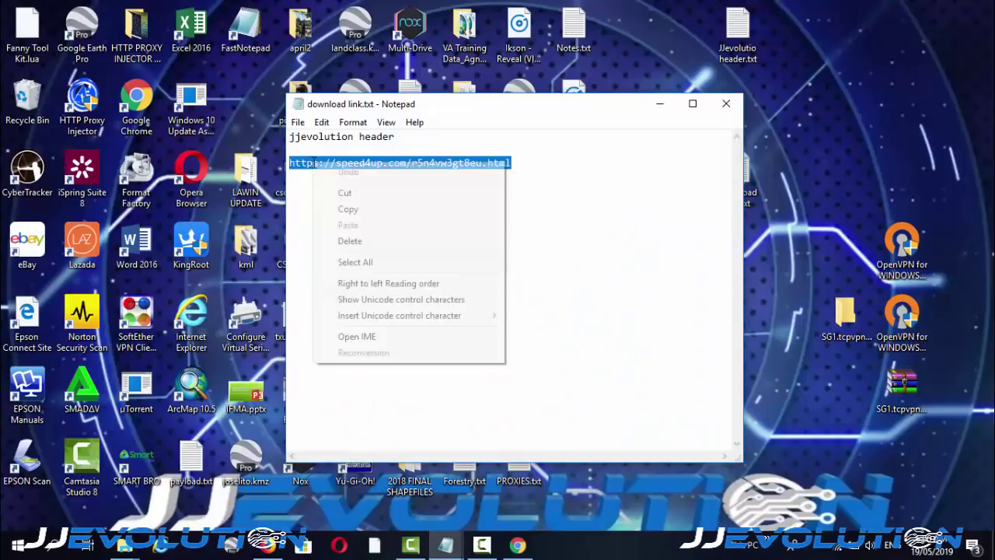
pyautogui.click(370, 210)
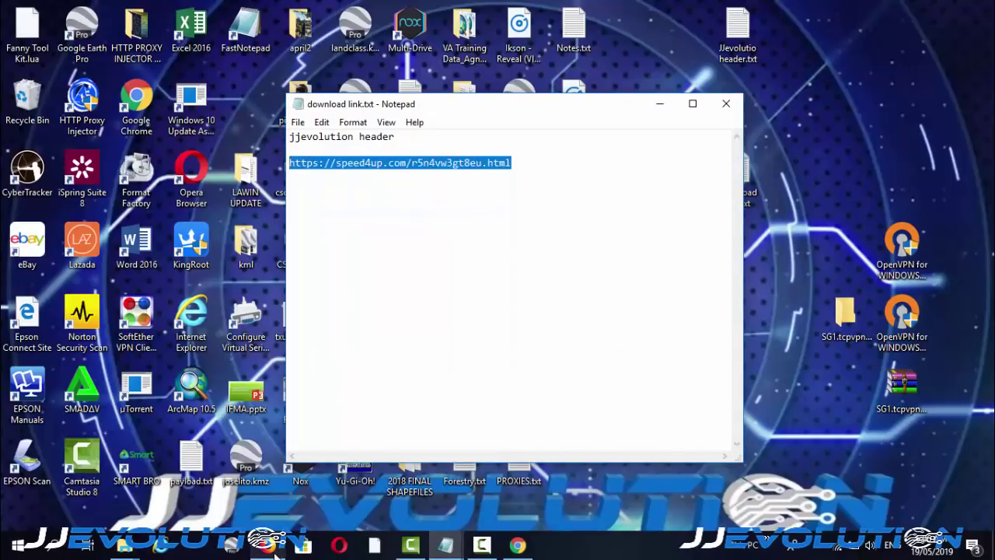
# Load the copied Speed4up URL in a new Firefox tab.
pyautogui.moveTo(267, 544)
pyautogui.click(272, 522)
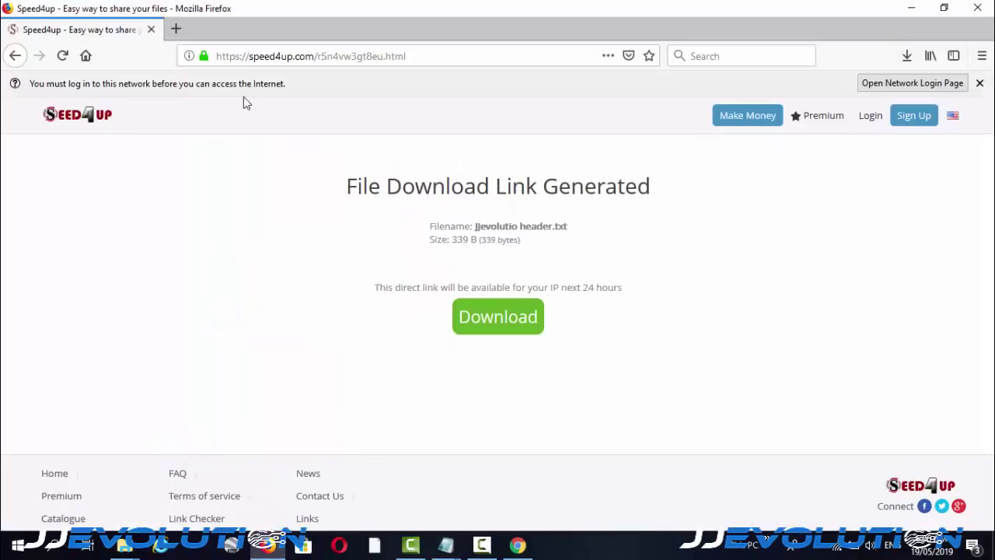
pyautogui.click(174, 26)
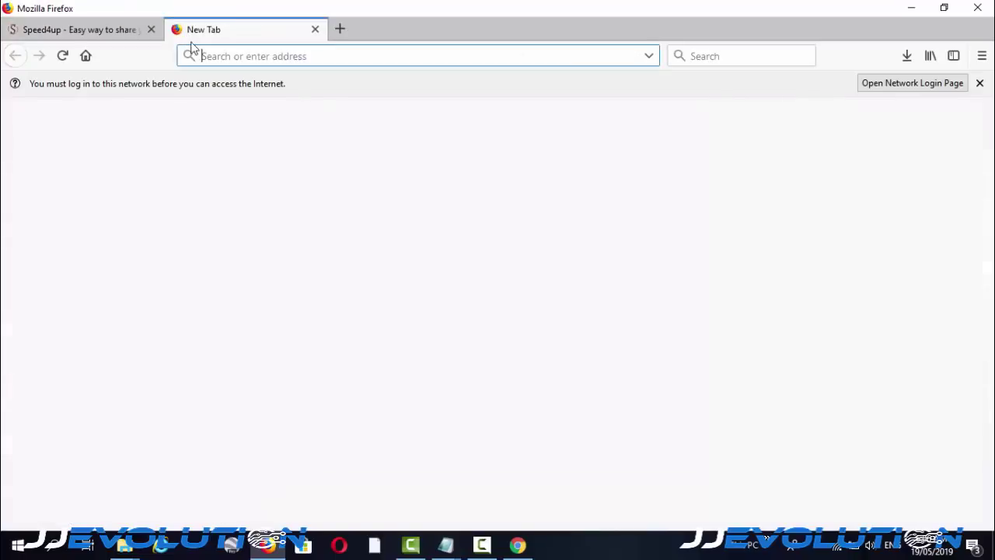
pyautogui.rightClick(212, 55)
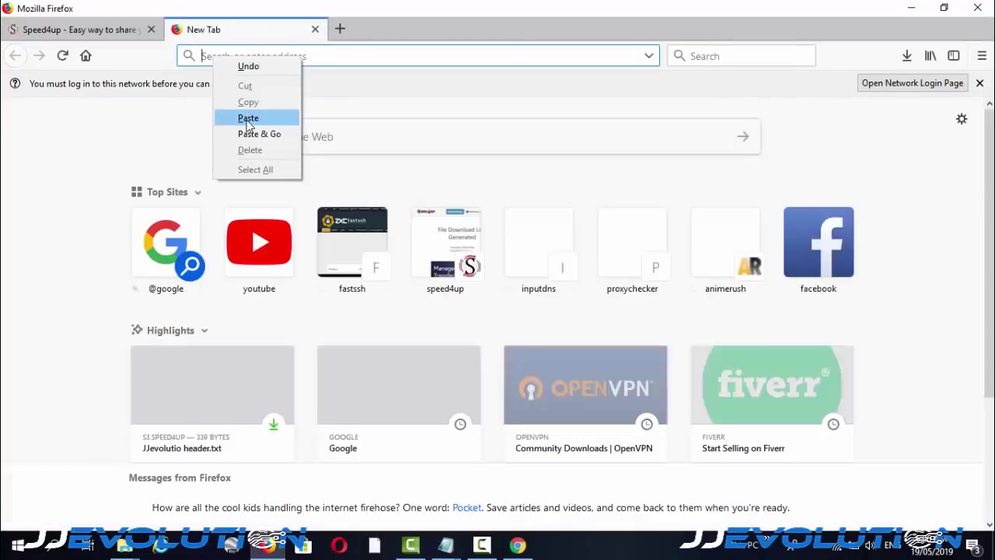
pyautogui.click(247, 117)
pyautogui.press('Return')
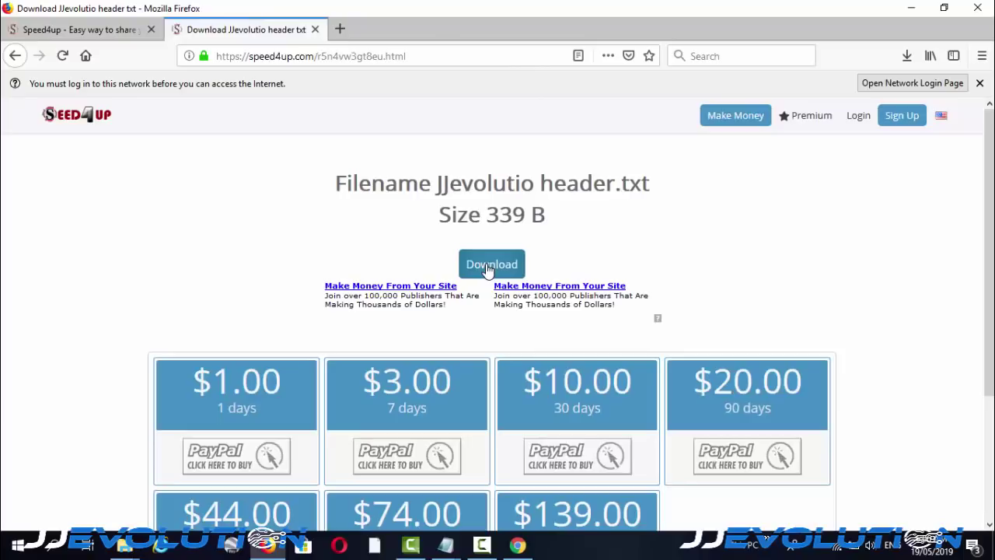
# Request the download of JJevolutio header.txt from the Speed4up page.
pyautogui.click(488, 268)
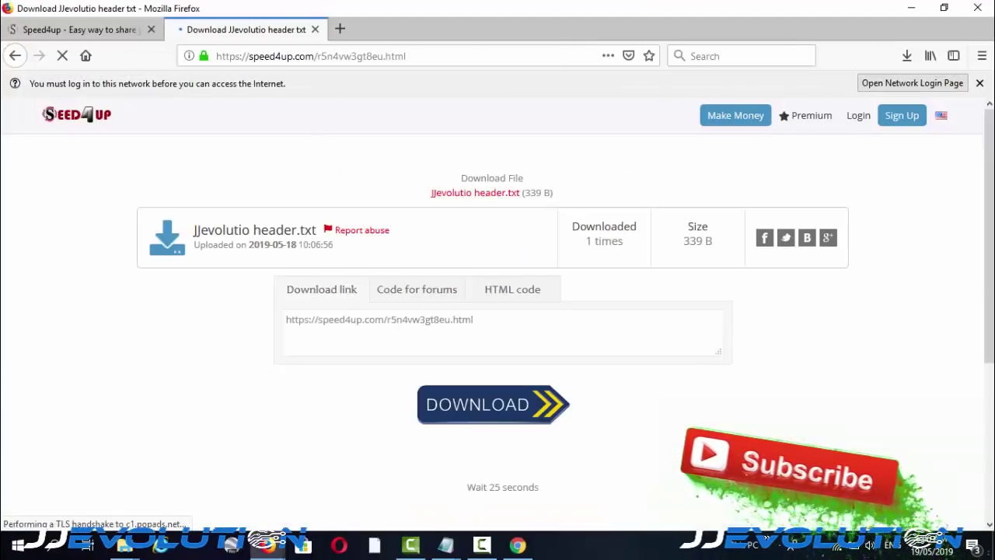
pyautogui.moveTo(266, 544)
pyautogui.moveTo(415, 496)
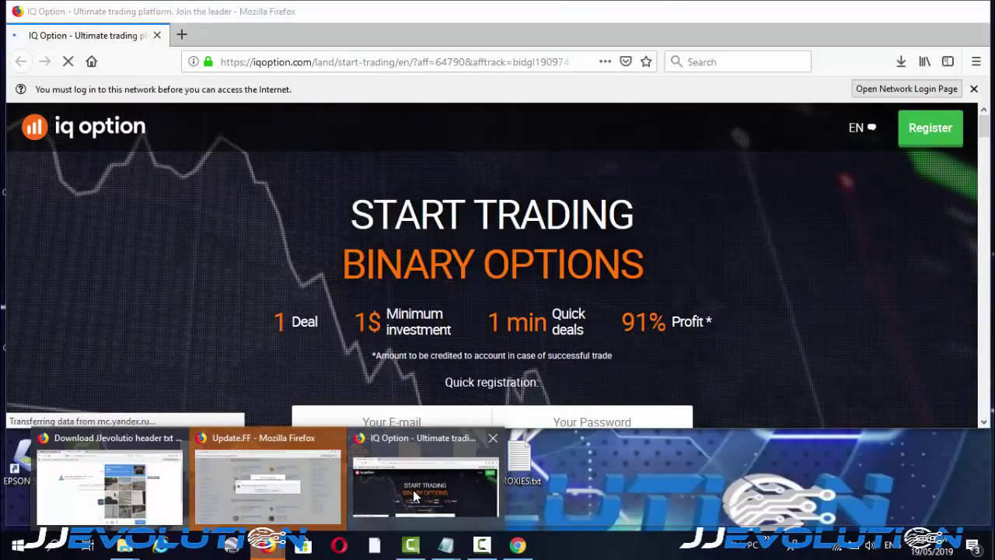
# Close the IQ Option and Update.FF pop-up windows.
pyautogui.click(493, 437)
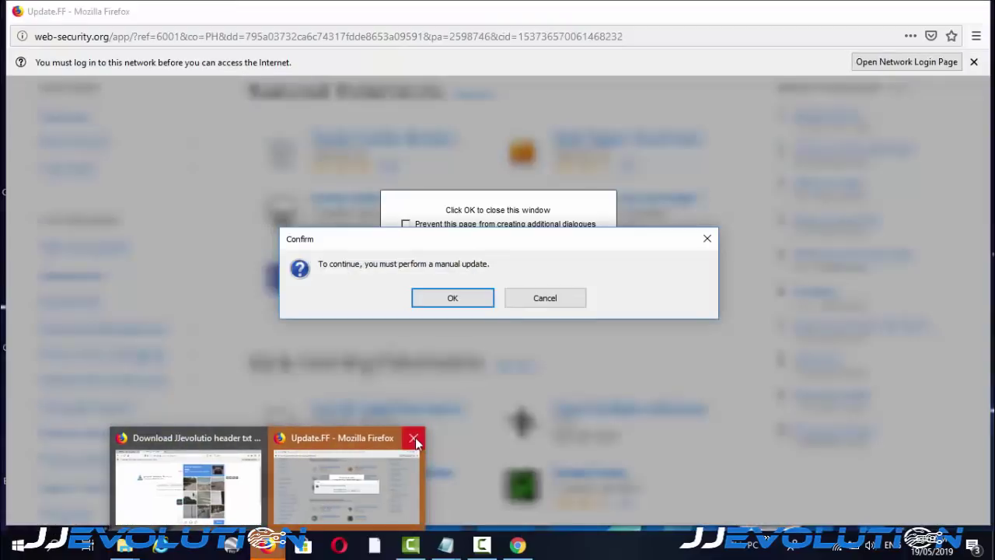
pyautogui.click(414, 437)
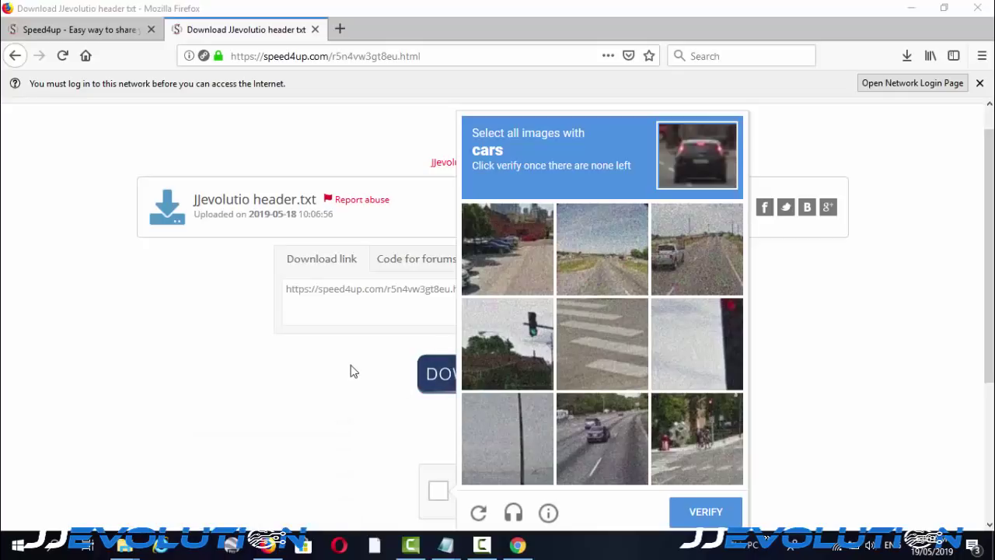
# Select every car tile in the reCAPTCHA grid, verify, and scroll down the page.
pyautogui.click(610, 430)
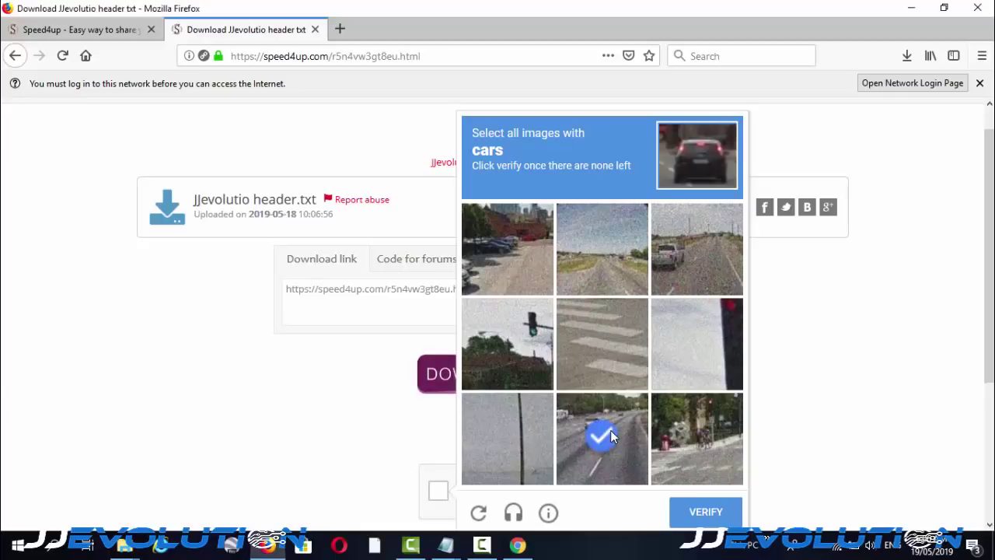
pyautogui.click(689, 241)
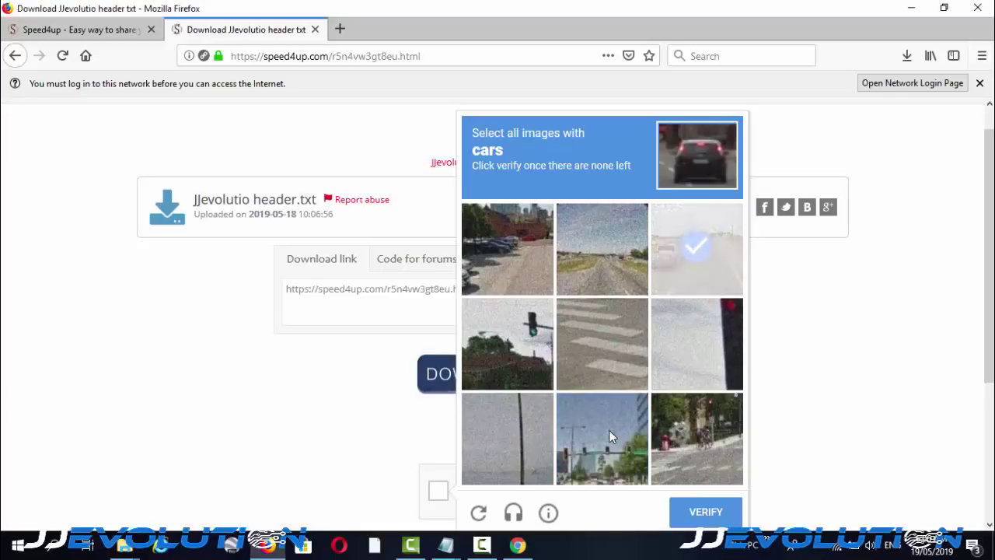
pyautogui.click(721, 245)
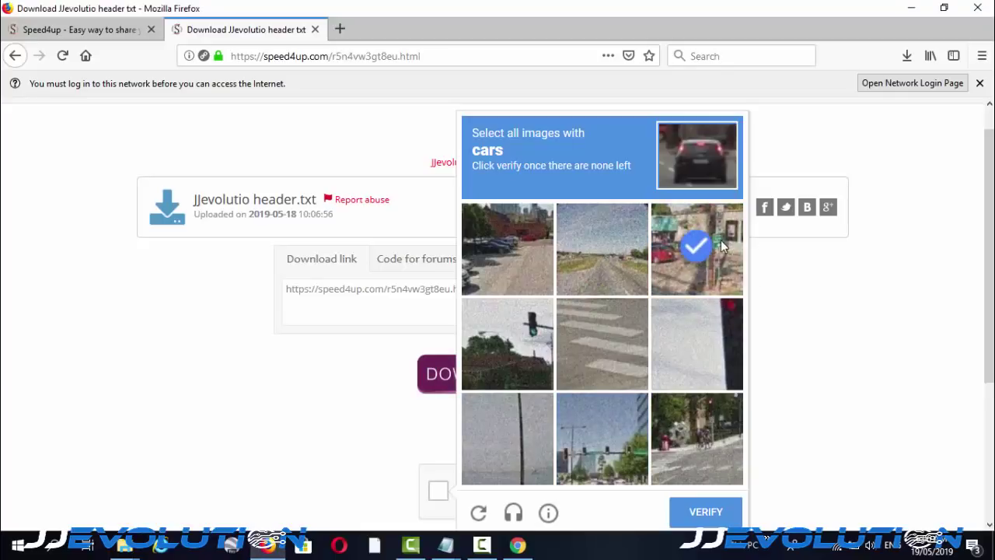
pyautogui.click(504, 251)
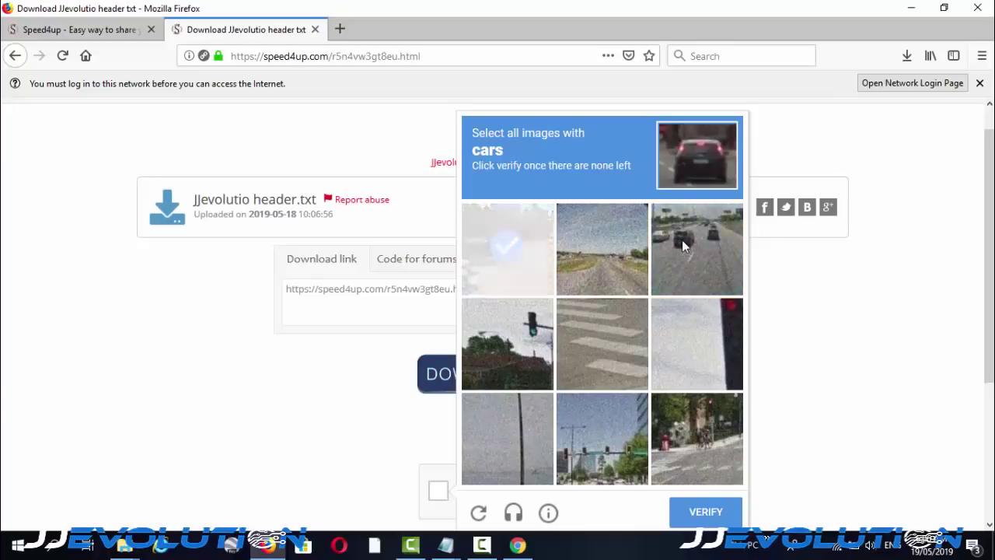
pyautogui.click(681, 239)
pyautogui.click(519, 229)
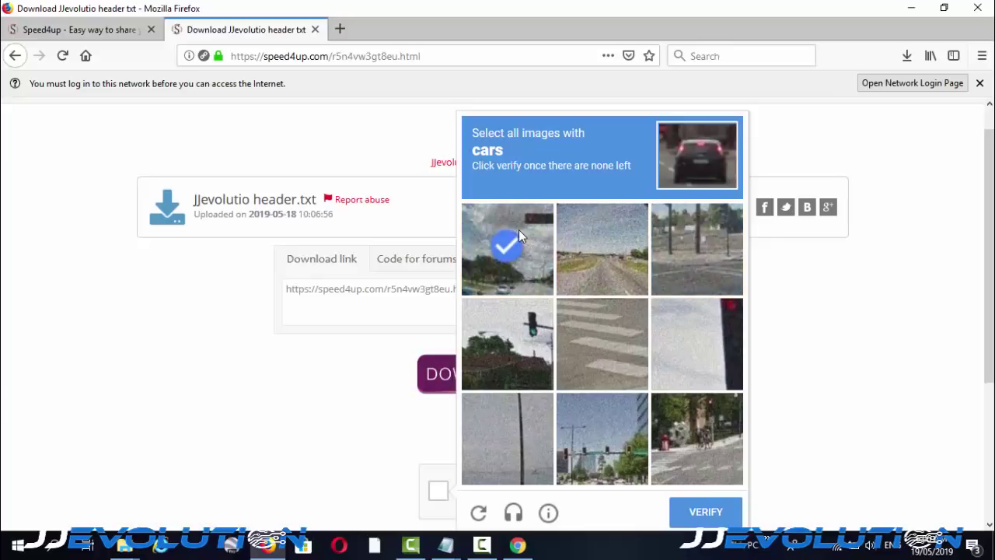
pyautogui.click(717, 514)
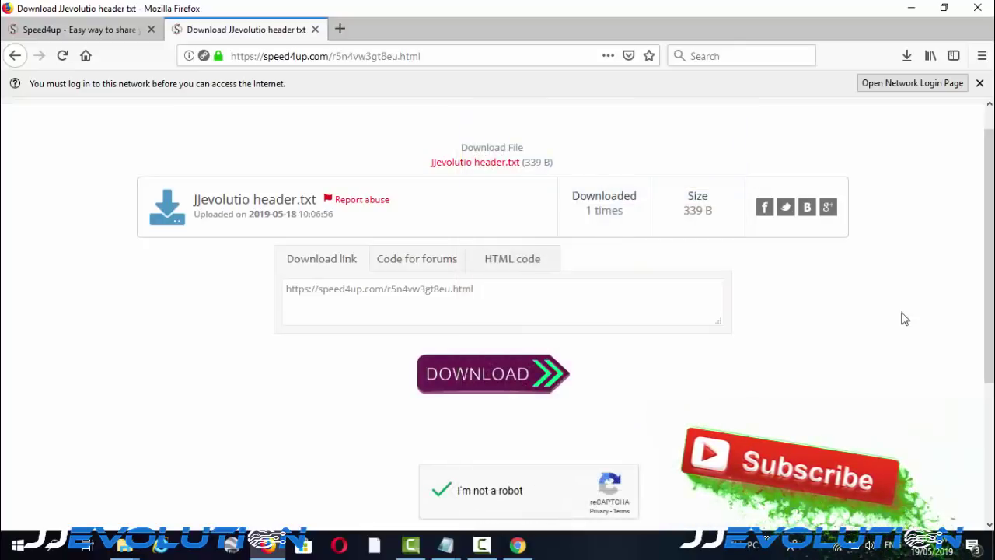
pyautogui.moveTo(992, 244); pyautogui.dragTo(993, 304)
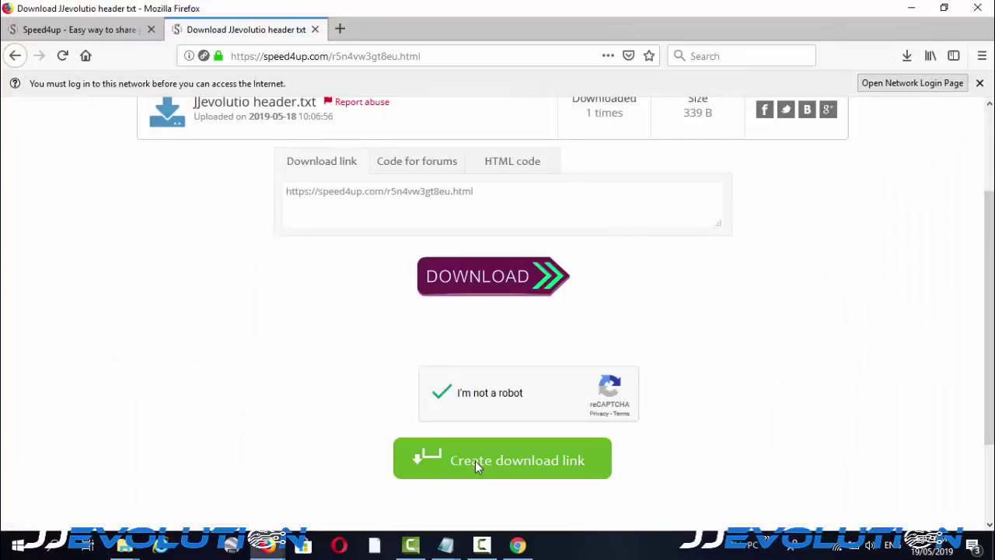
# Close the extra blank Firefox window along with both its tabs.
pyautogui.moveTo(265, 544)
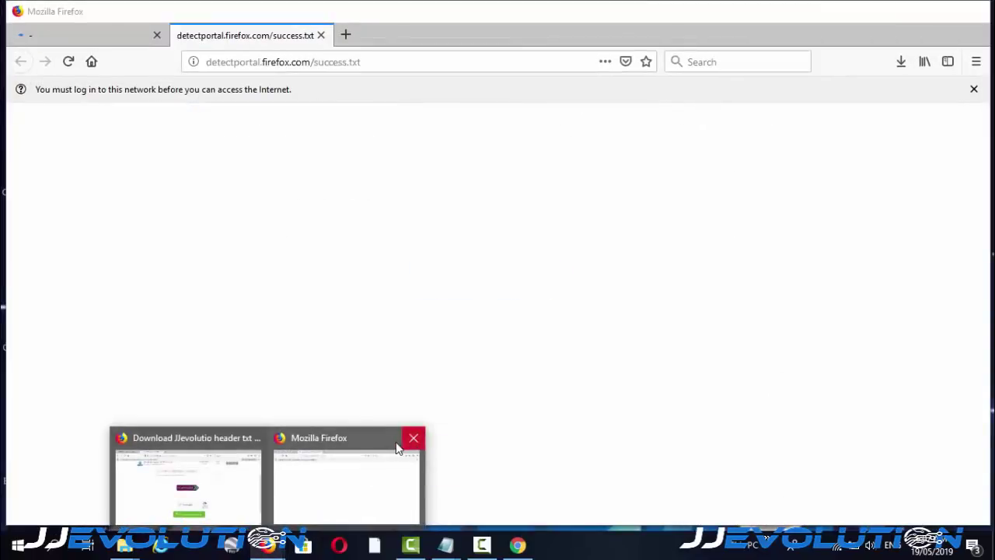
pyautogui.click(400, 449)
pyautogui.hotkey('alt', 'F4')
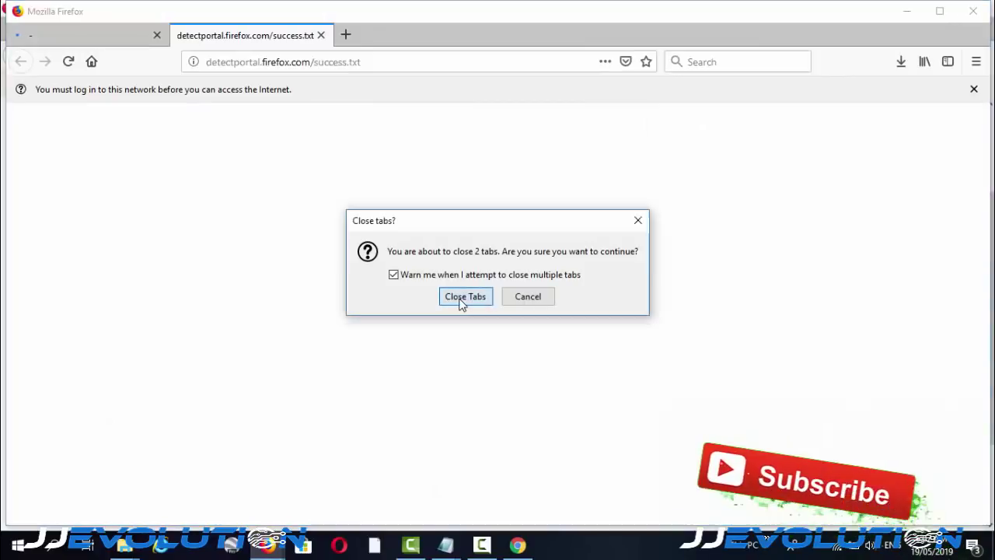
pyautogui.click(460, 298)
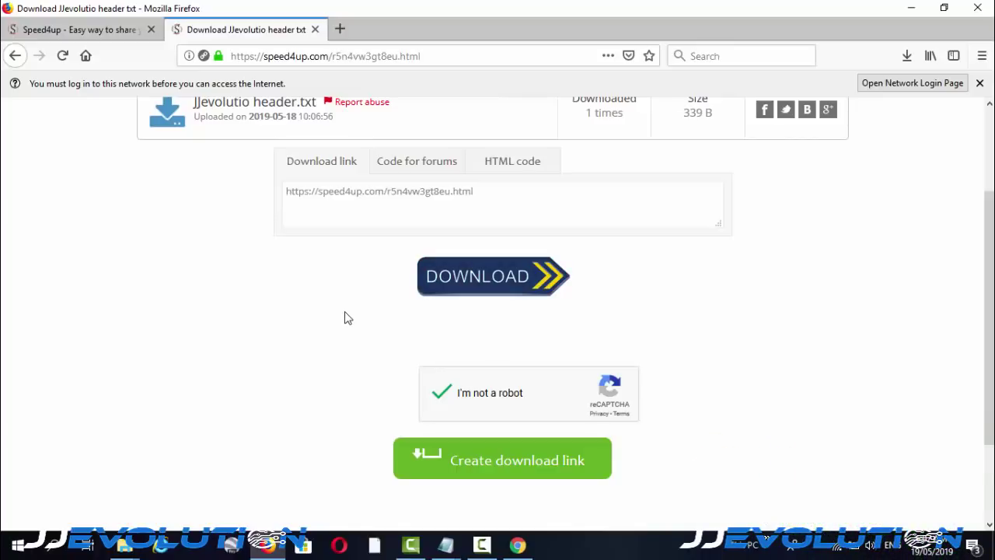
# Generate the direct link, close the ad tab, and save JJevolutio header.txt to disk.
pyautogui.click(443, 471)
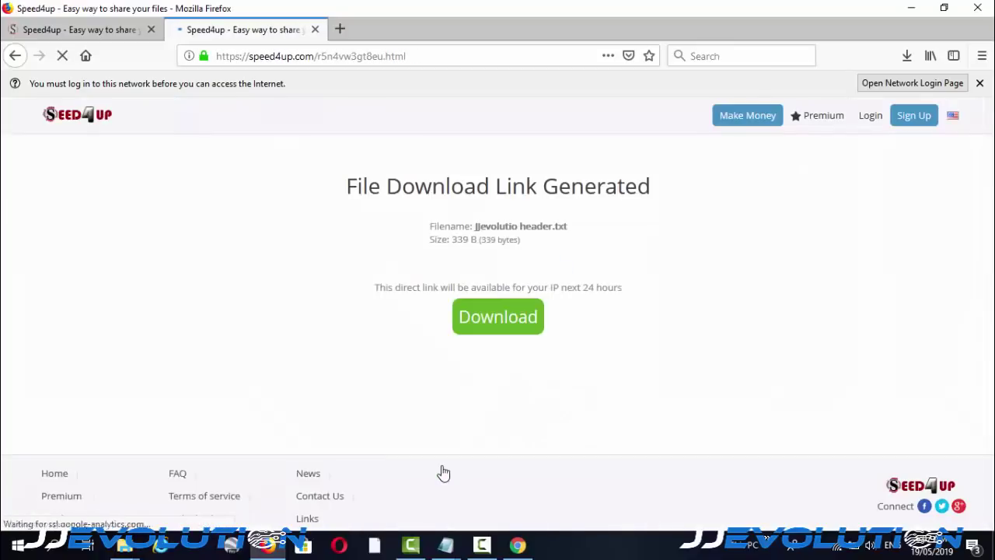
pyautogui.click(485, 321)
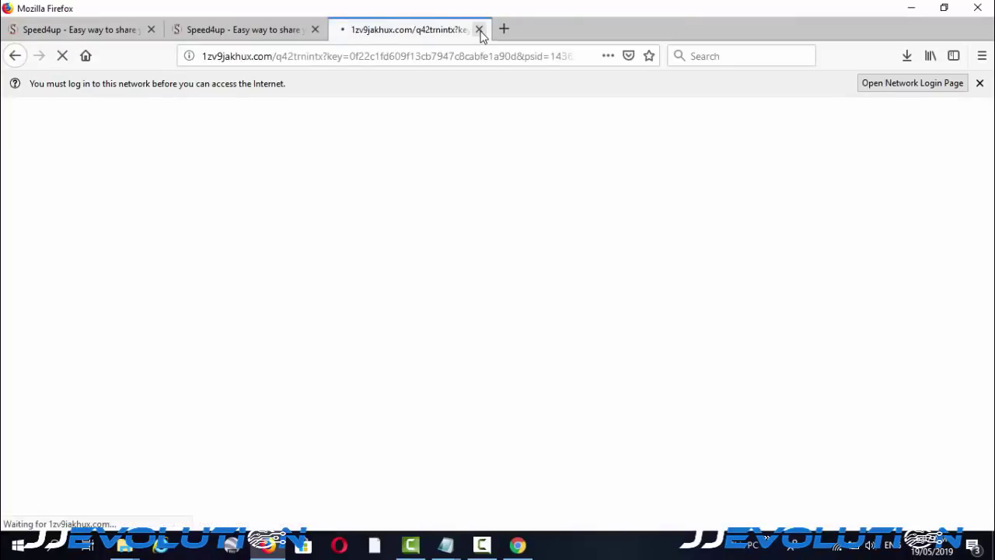
pyautogui.click(480, 31)
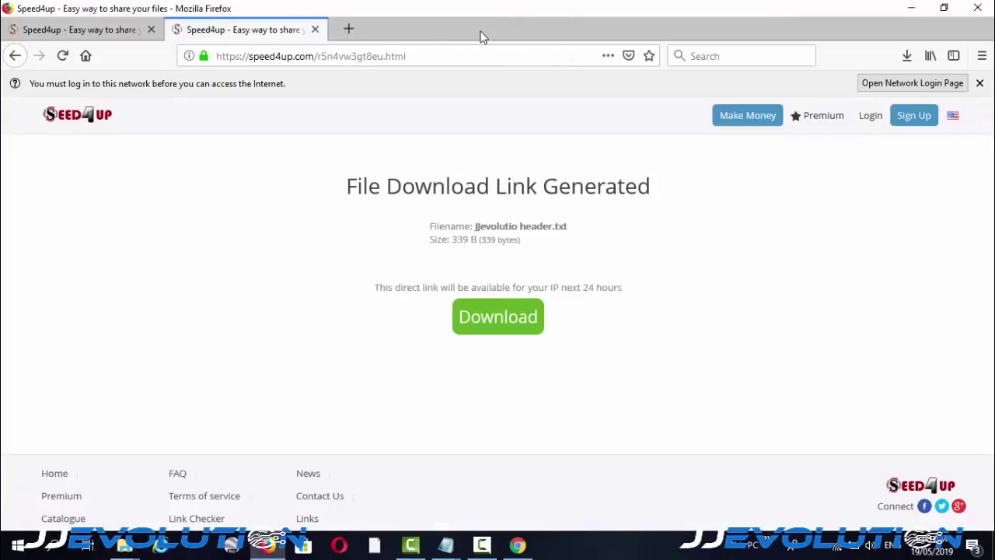
pyautogui.click(494, 326)
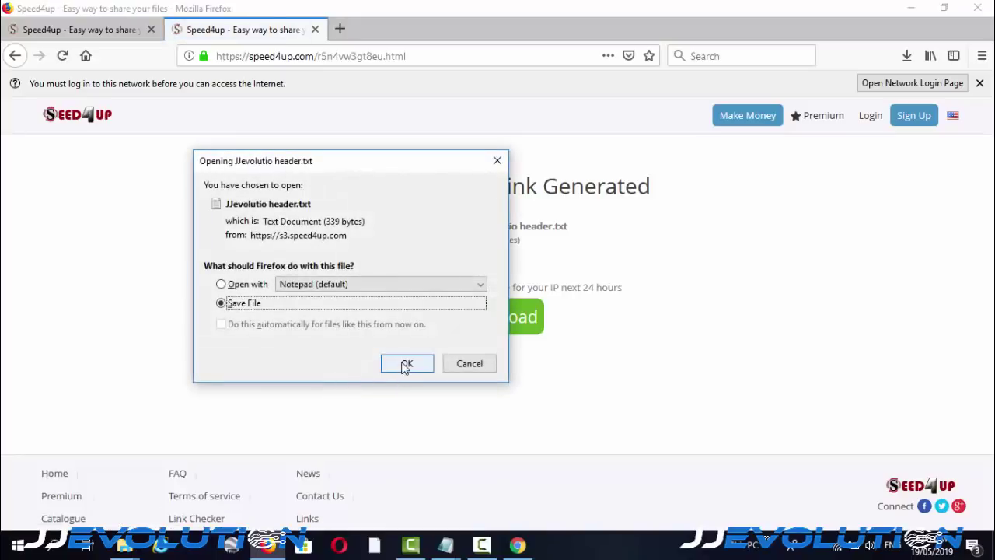
pyautogui.click(405, 366)
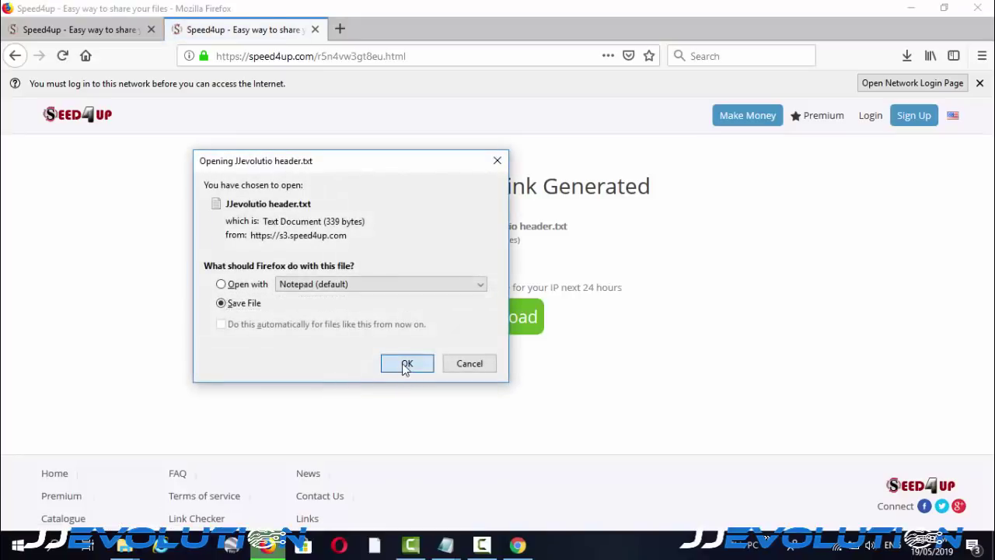
pyautogui.click(907, 57)
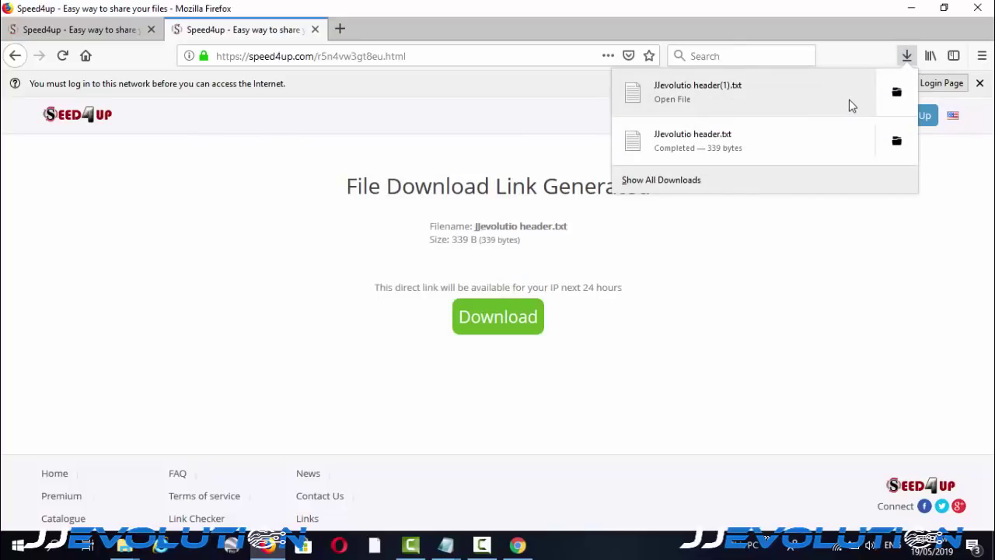
pyautogui.click(941, 10)
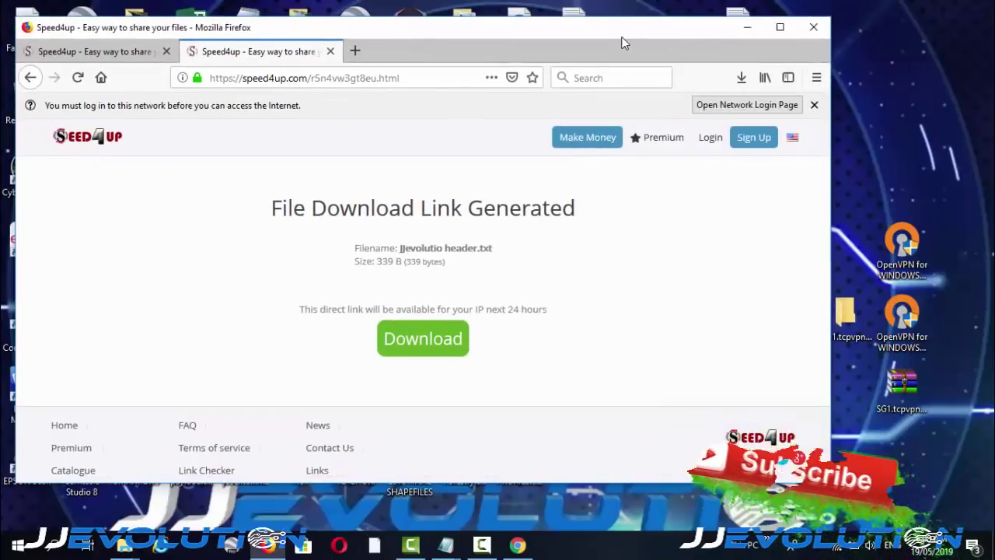
pyautogui.moveTo(622, 42); pyautogui.dragTo(611, 258)
pyautogui.click(659, 103)
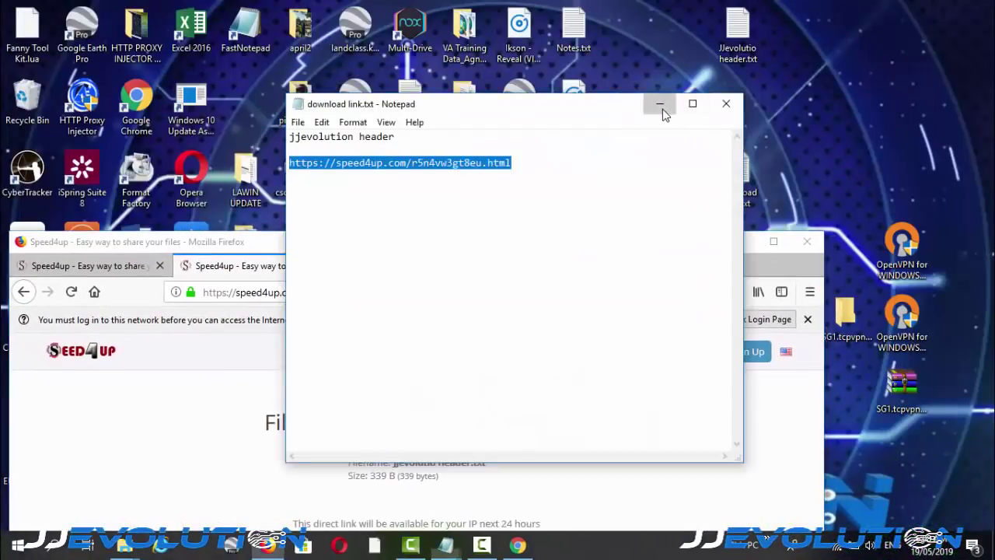
pyautogui.moveTo(692, 244); pyautogui.dragTo(659, 128)
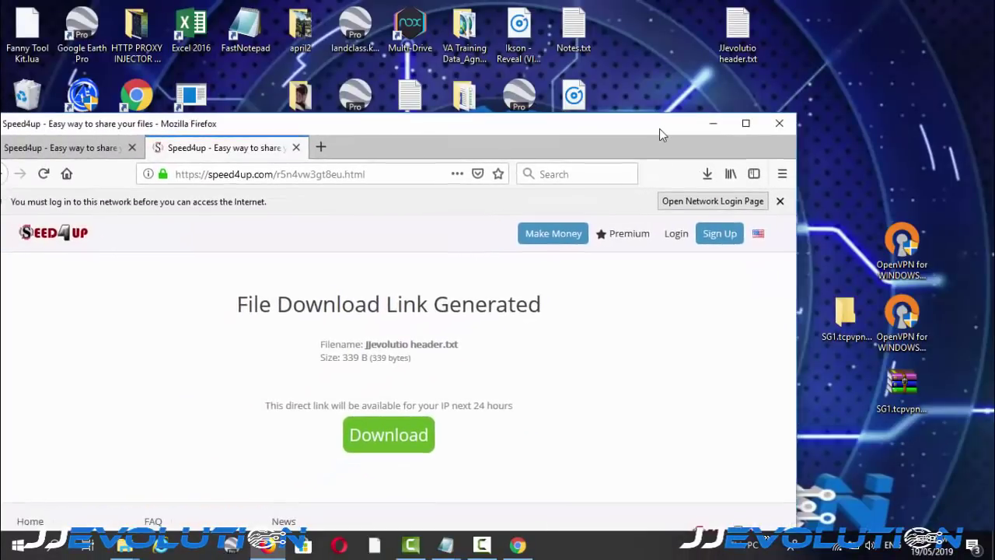
pyautogui.click(711, 125)
pyautogui.moveTo(739, 56); pyautogui.dragTo(721, 318)
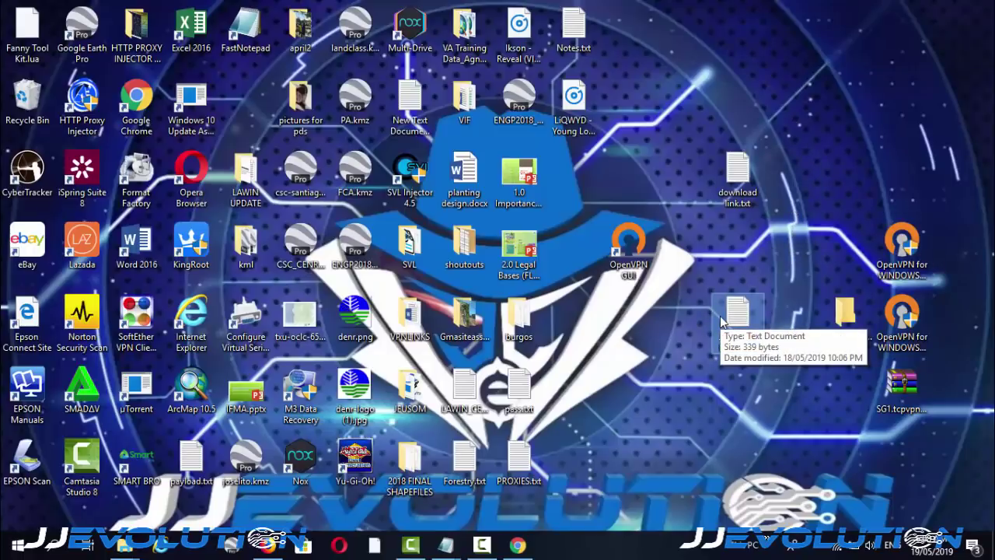
pyautogui.click(734, 268)
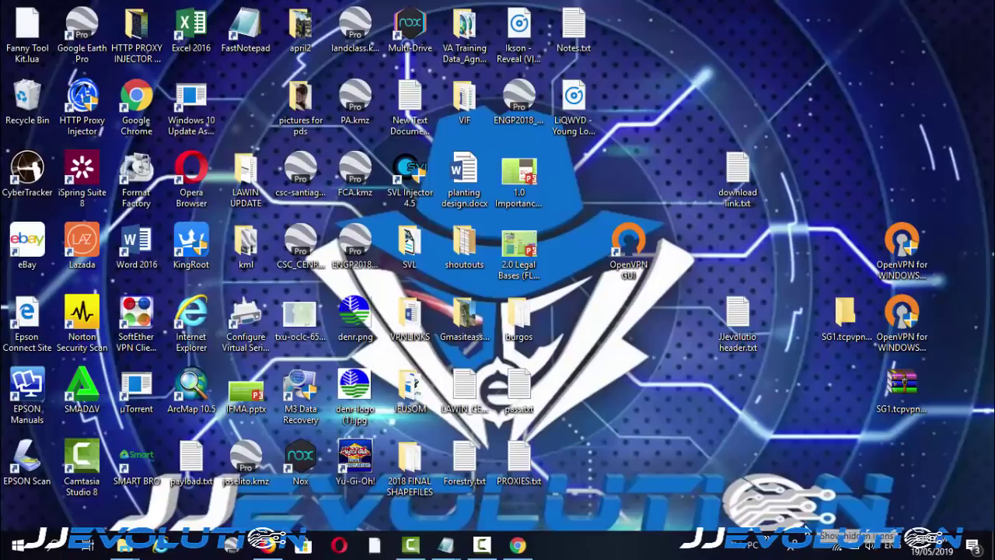
pyautogui.moveTo(639, 254); pyautogui.dragTo(616, 253)
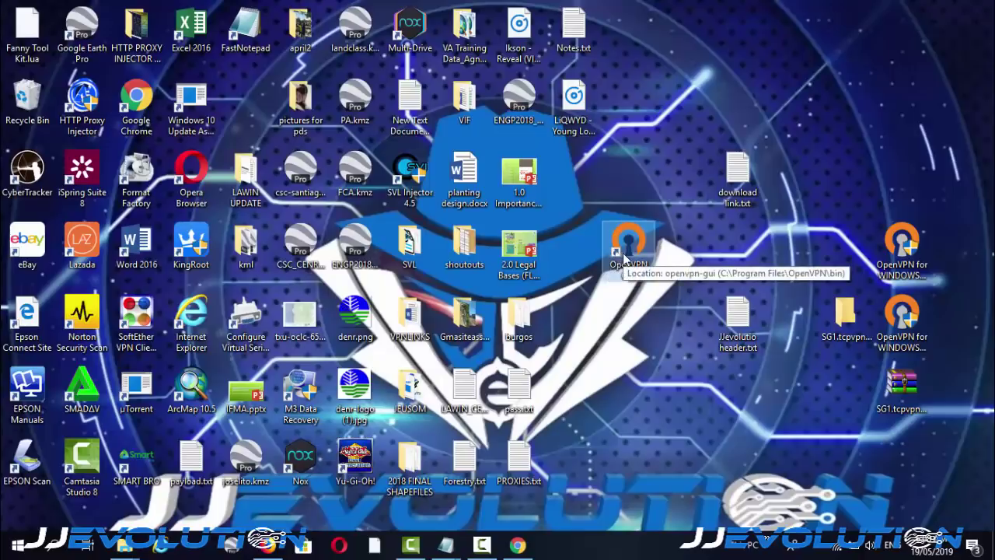
# Launch OpenVPN GUI, dismiss the duplicate-config warning, and show the jj-443 tray menu.
pyautogui.doubleClick(625, 255)
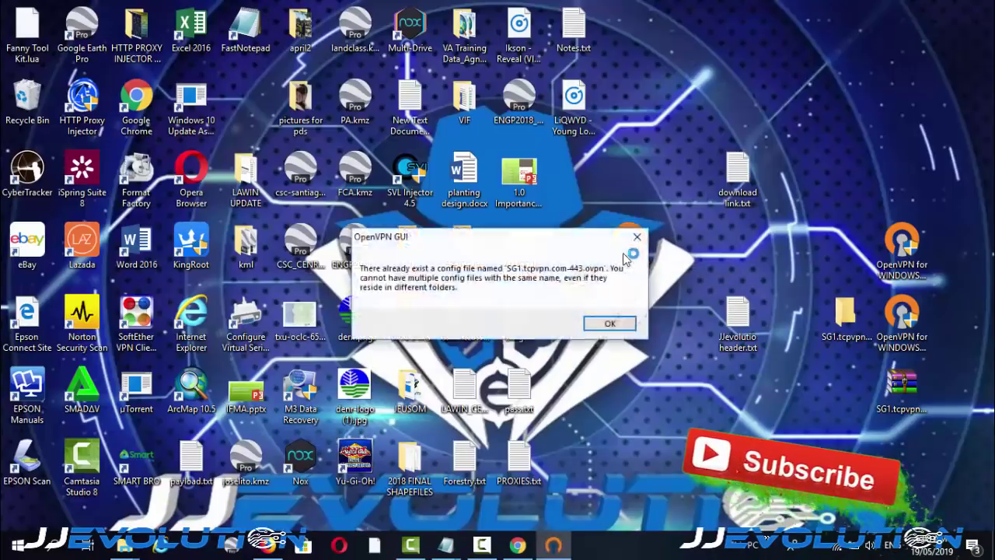
pyautogui.click(610, 323)
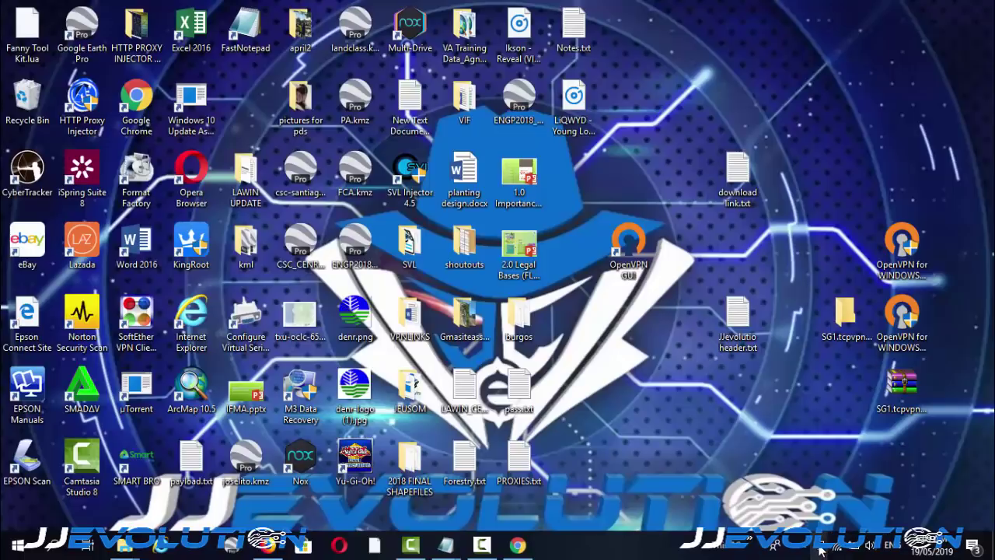
pyautogui.rightClick(822, 550)
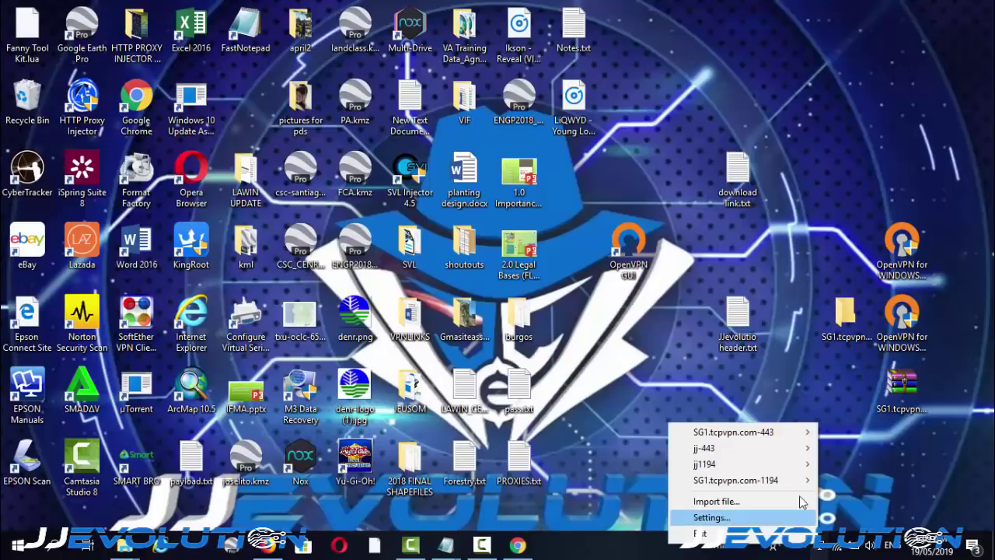
pyautogui.moveTo(761, 467)
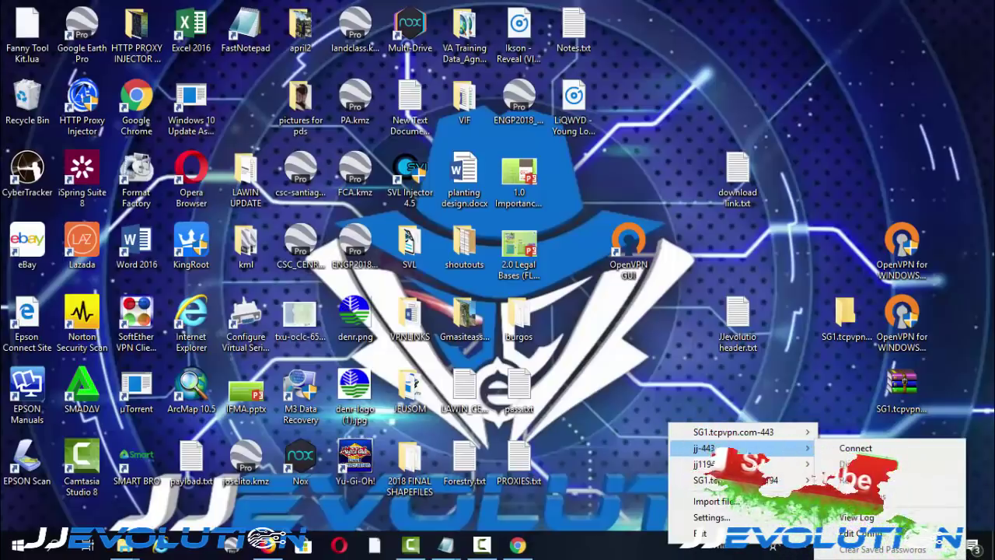
# Open jj-443 for editing and copy the six http-proxy lines from JJevolutio header.txt.
pyautogui.click(858, 533)
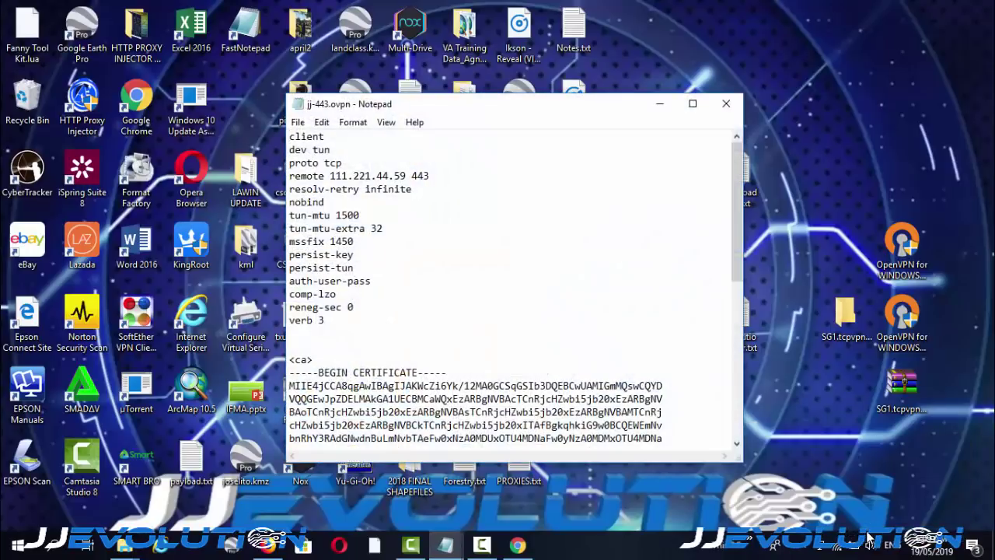
pyautogui.moveTo(498, 113); pyautogui.dragTo(290, 127)
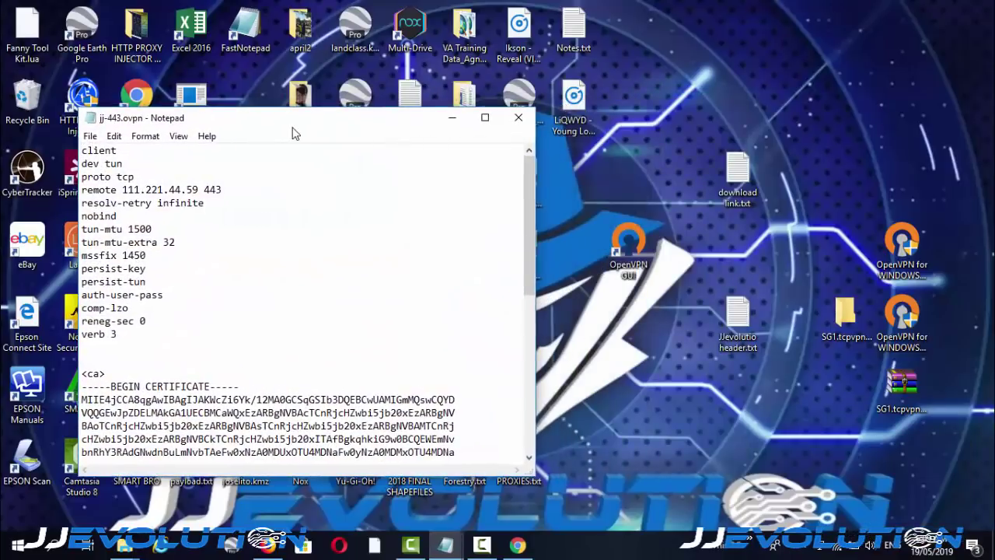
pyautogui.doubleClick(735, 323)
pyautogui.moveTo(618, 230); pyautogui.dragTo(288, 163)
pyautogui.rightClick(384, 180)
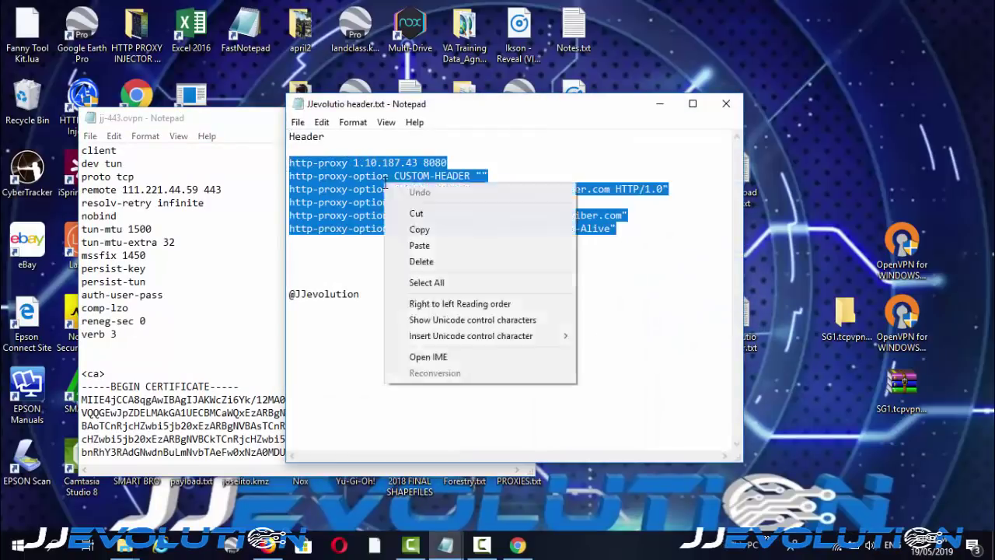
pyautogui.click(418, 230)
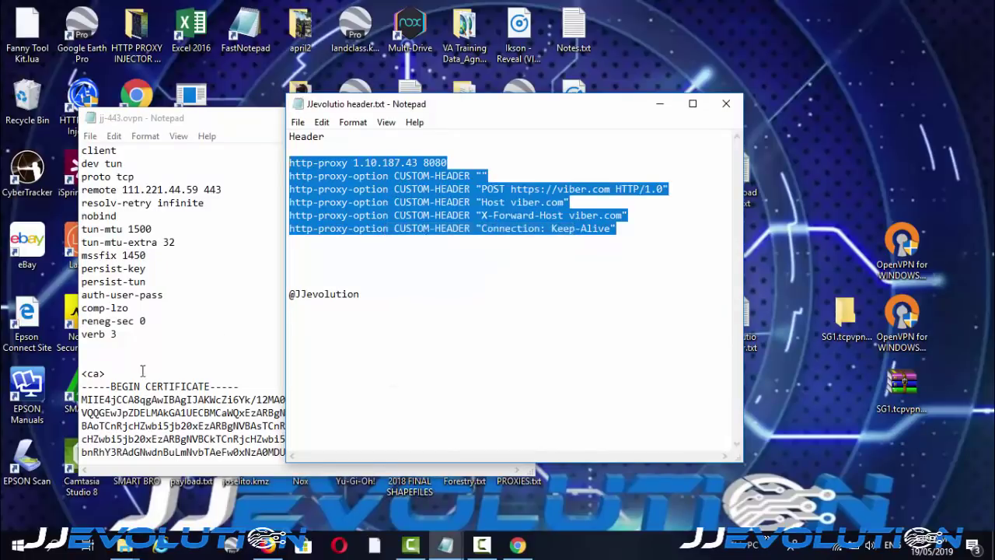
# Paste the http-proxy lines above <ca> in jj-443.ovpn and remove the blank lines.
pyautogui.click(96, 354)
pyautogui.rightClick(98, 151)
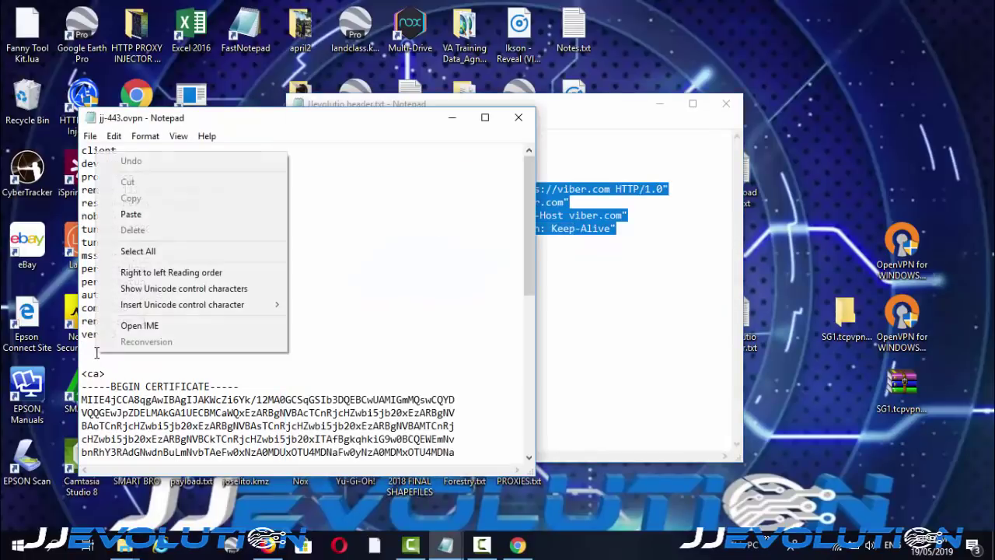
pyautogui.click(148, 215)
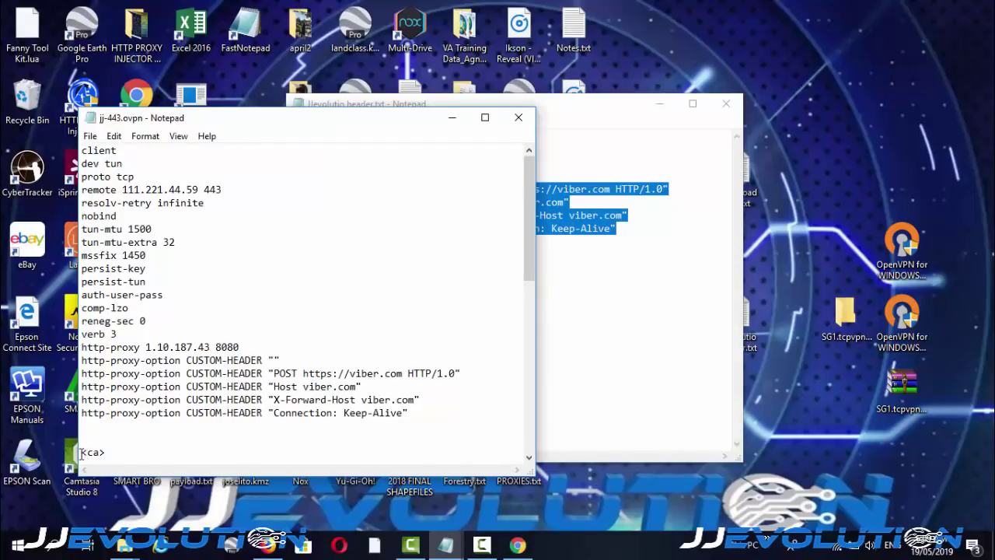
pyautogui.press('BackSpace')
pyautogui.press('BackSpace')
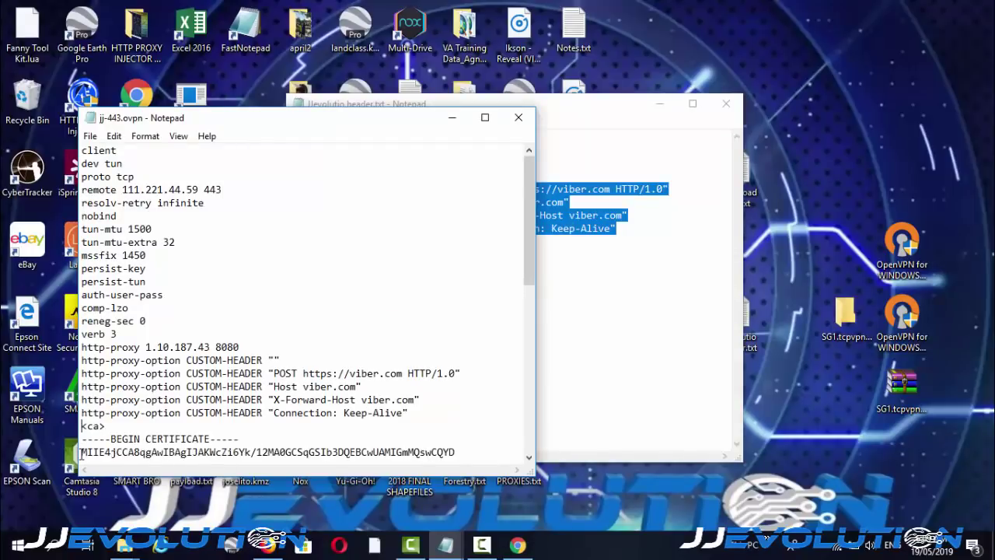
# Select the proxy address 1.10.187.43 and port 8080 in the pasted http-proxy line.
pyautogui.moveTo(308, 123); pyautogui.dragTo(502, 125)
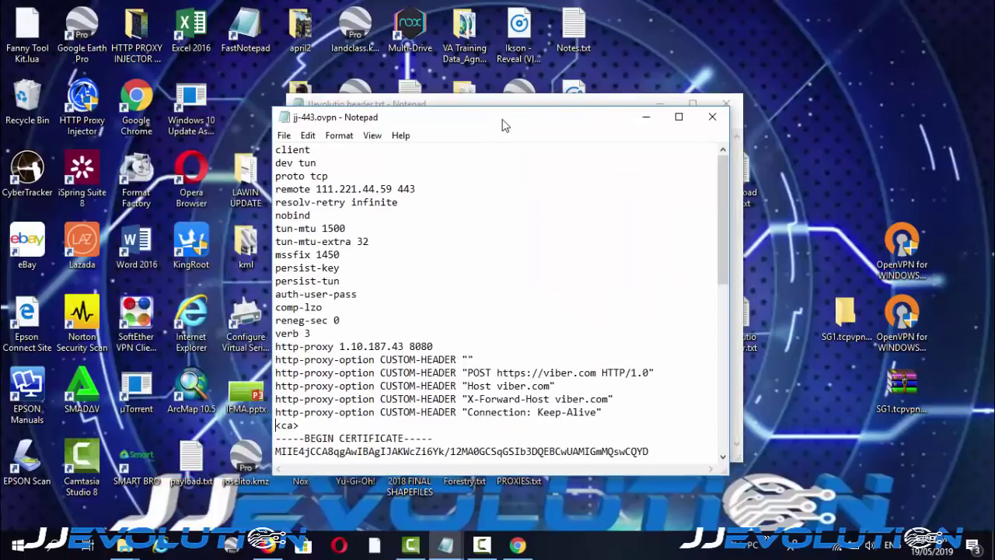
pyautogui.moveTo(437, 346); pyautogui.dragTo(344, 346)
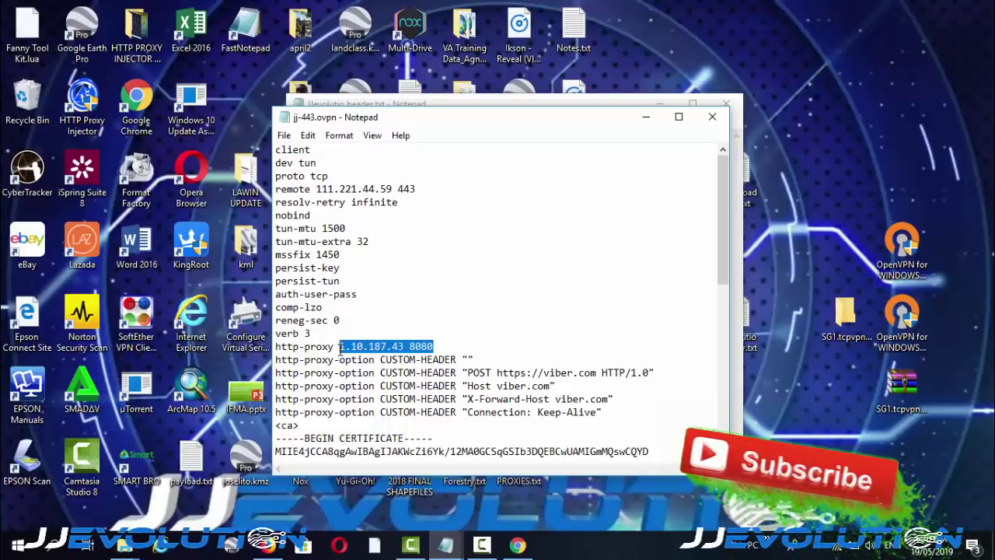
pyautogui.doubleClick(436, 347)
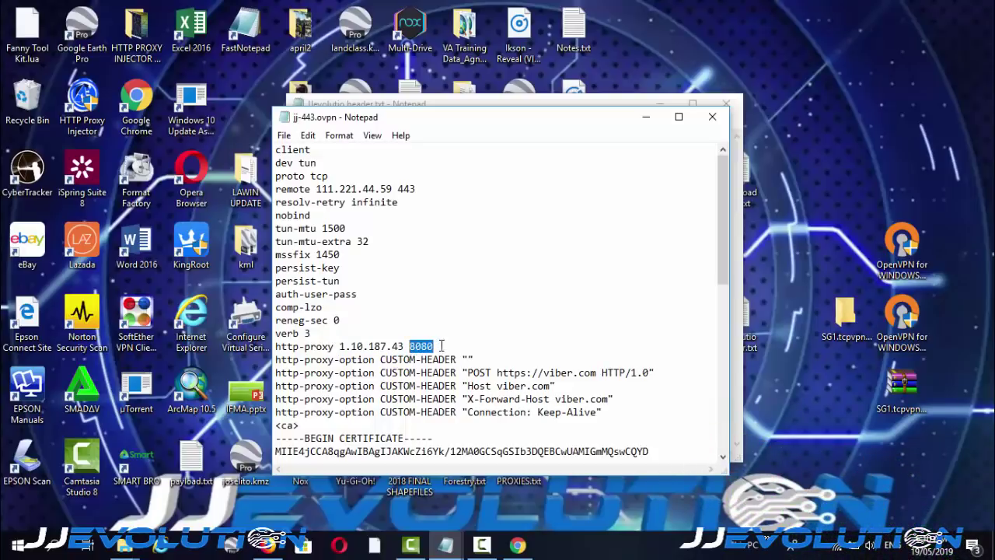
pyautogui.click(437, 346)
pyautogui.click(403, 345)
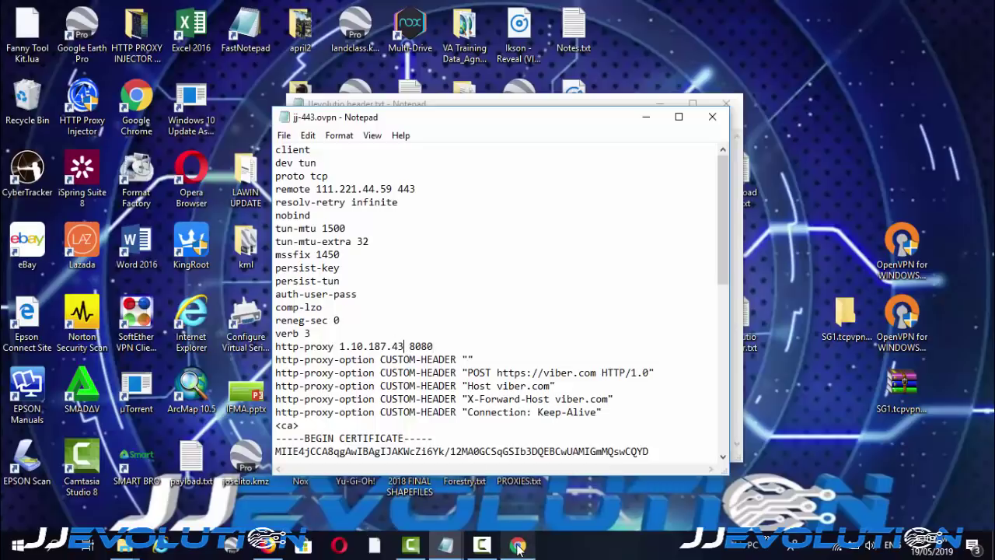
# Open google.com in a new tab of the tcpvpn.com Chrome window.
pyautogui.moveTo(517, 544)
pyautogui.click(507, 470)
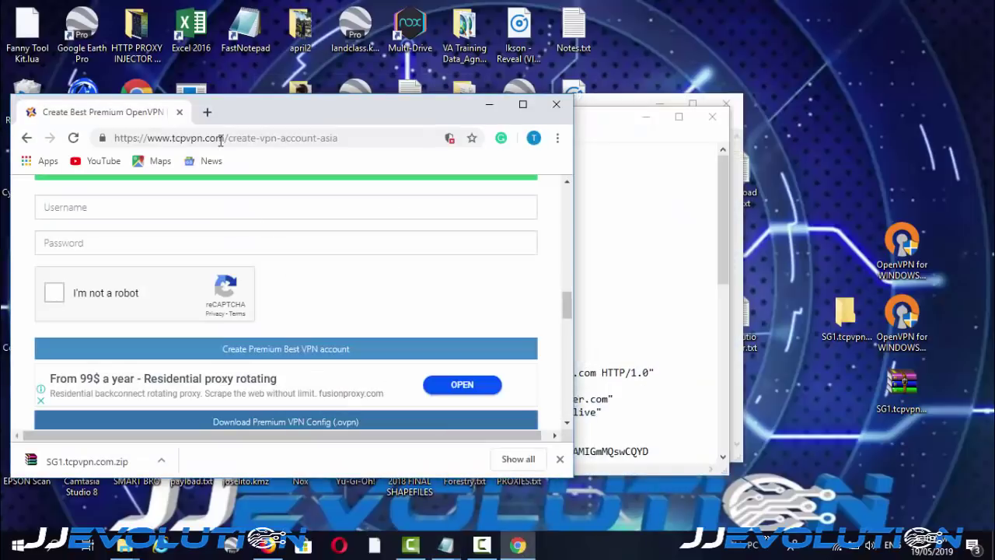
pyautogui.click(206, 112)
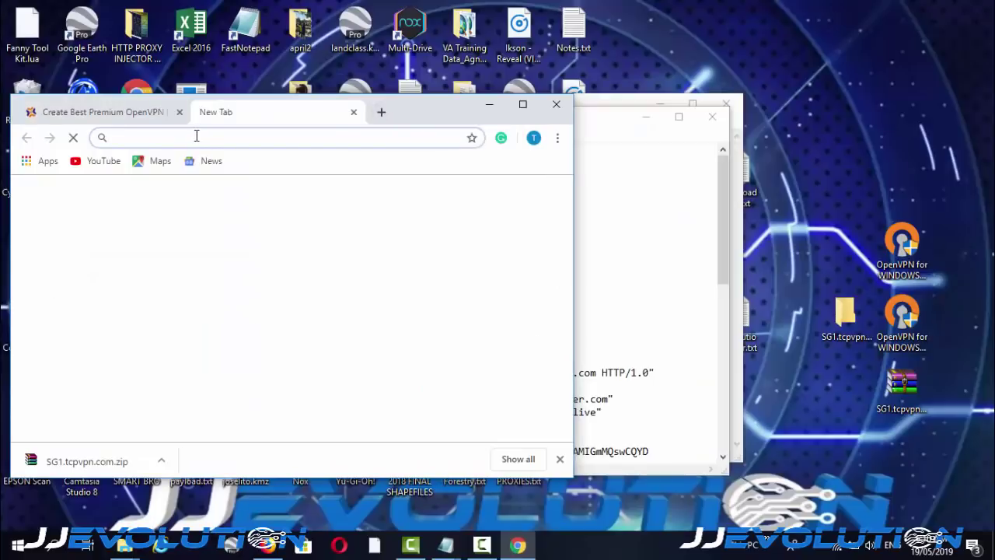
pyautogui.write('go')
pyautogui.press('Return')
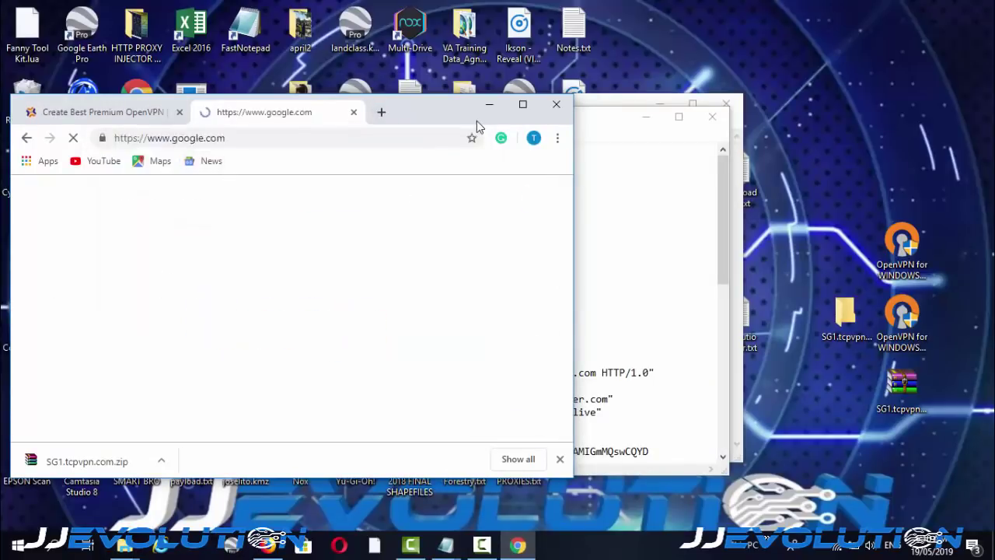
# Search Google for 'http proxy checker' and open the HTTP Tunnel Genius result.
pyautogui.moveTo(443, 110); pyautogui.dragTo(532, 84)
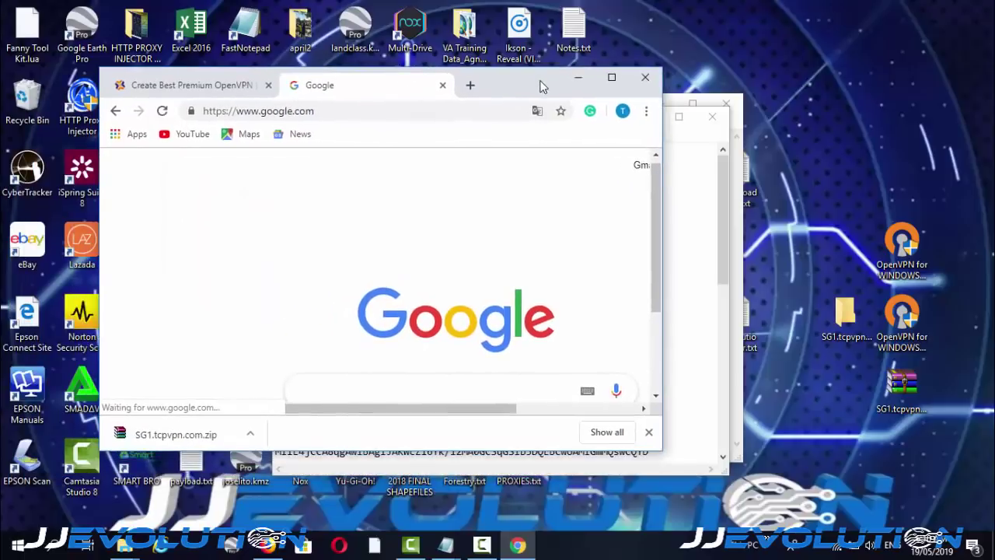
pyautogui.click(336, 396)
pyautogui.write('http pr')
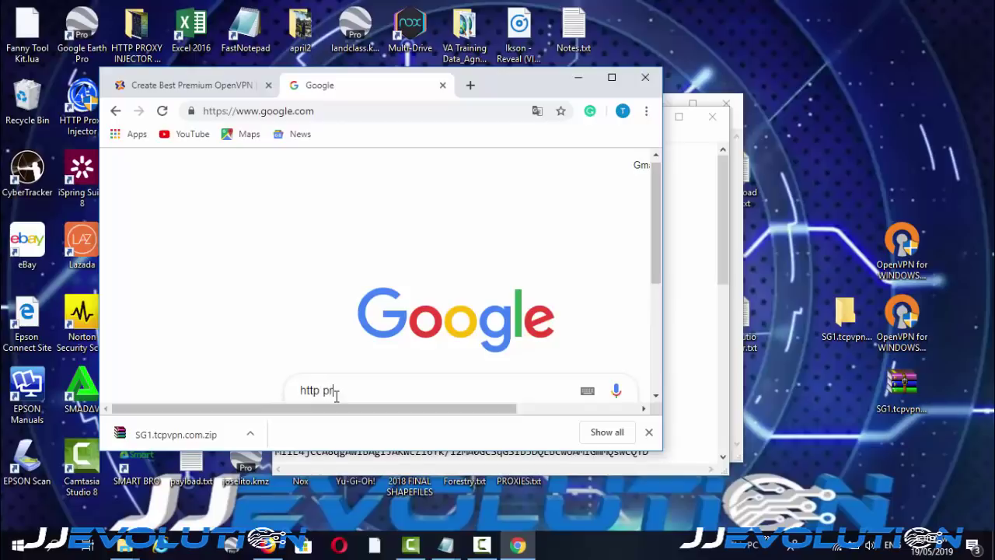
pyautogui.write('oxy checker')
pyautogui.press('Return')
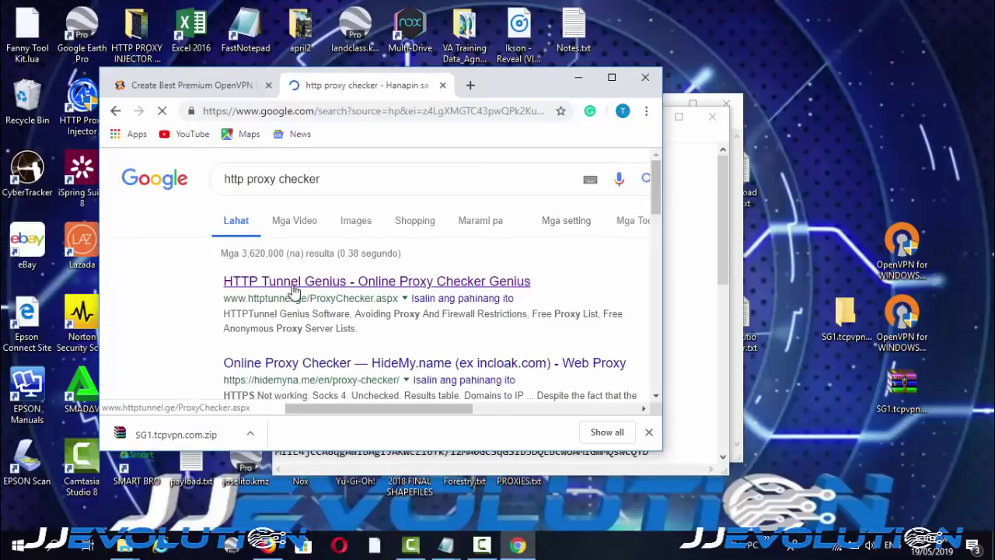
pyautogui.click(288, 286)
# Arrange the jj-443 config in Notepad and the Chrome checker side by side.
pyautogui.click(692, 165)
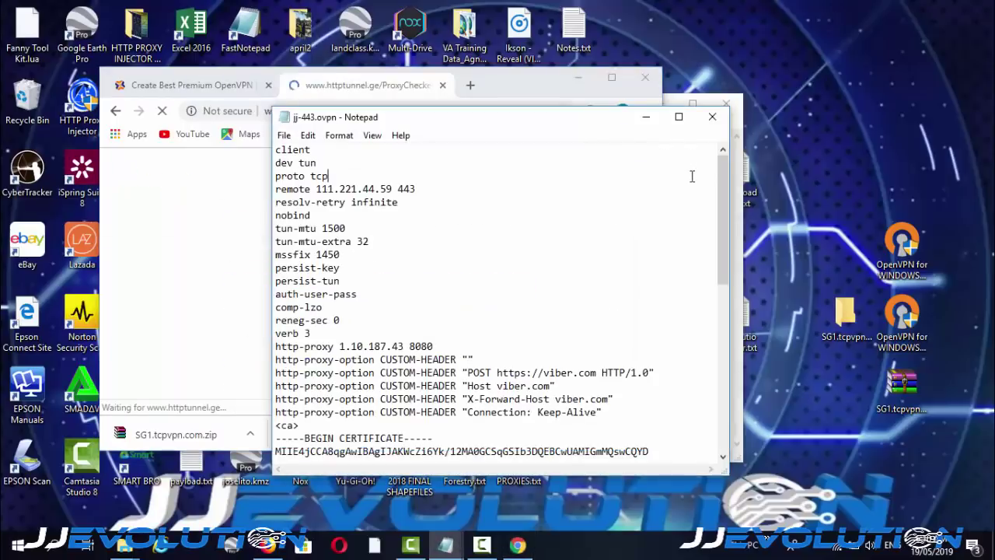
pyautogui.moveTo(545, 118); pyautogui.dragTo(787, 131)
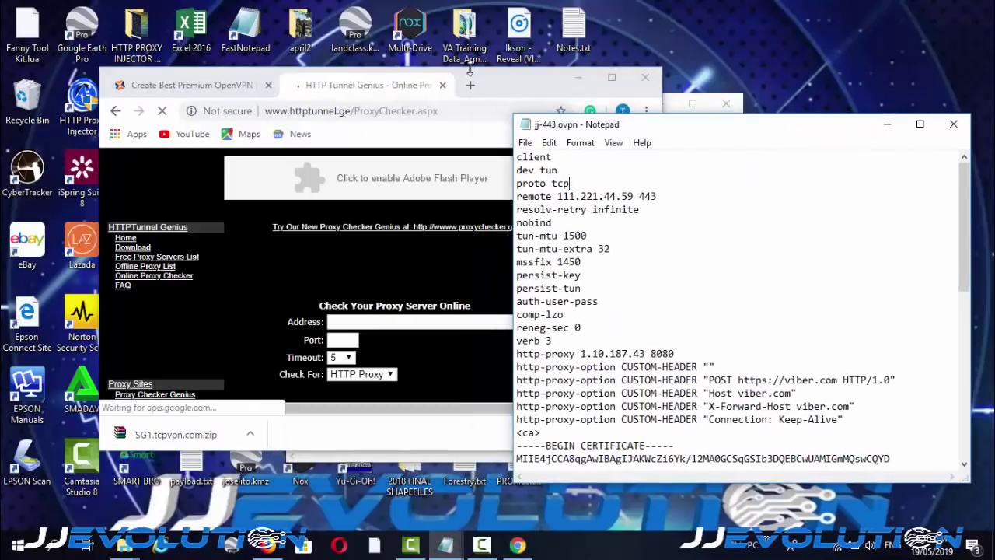
pyautogui.moveTo(544, 76); pyautogui.dragTo(491, 79)
pyautogui.moveTo(726, 136); pyautogui.dragTo(771, 134)
# Copy the proxy IP 1.10.187.43 from the config into the checker's Address field.
pyautogui.moveTo(690, 351); pyautogui.dragTo(627, 352)
pyautogui.rightClick(638, 352)
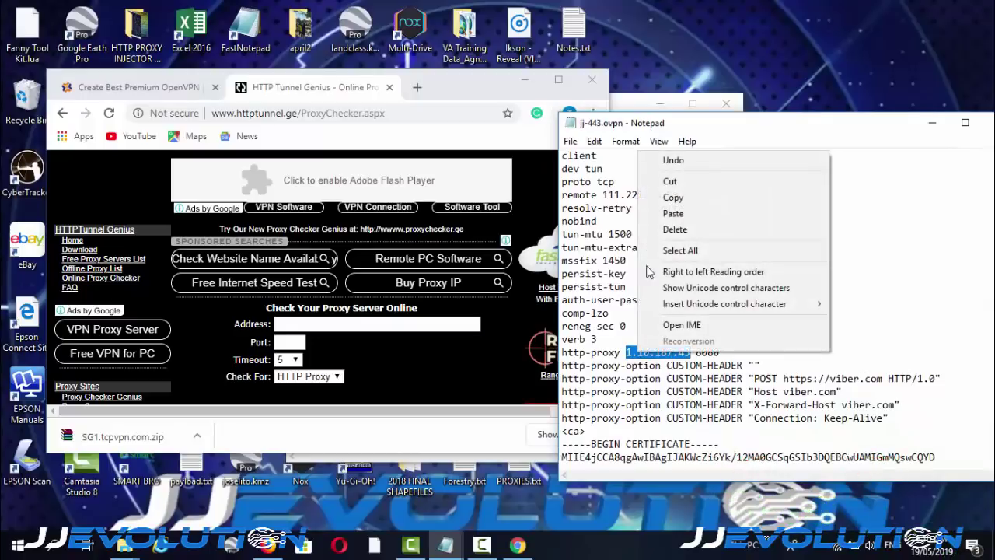
pyautogui.click(647, 196)
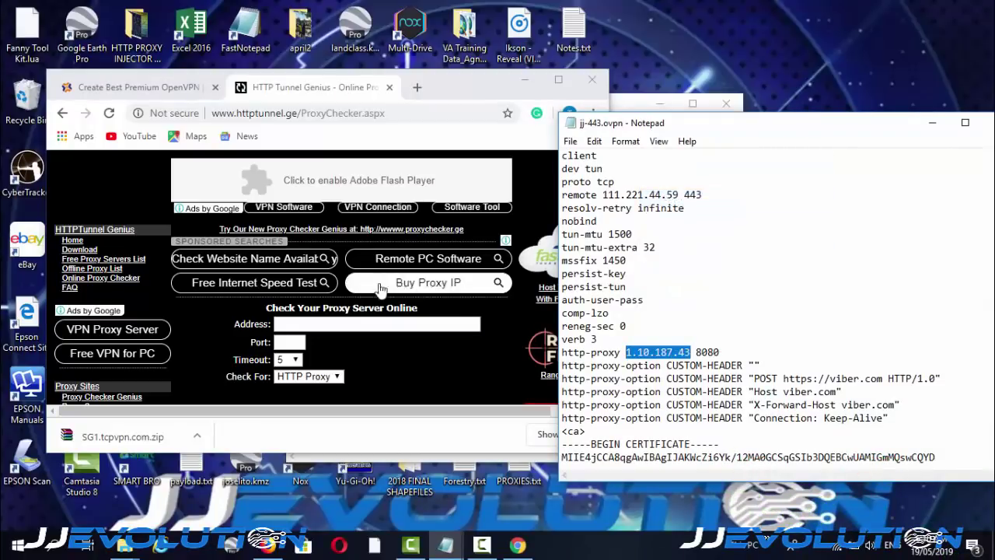
pyautogui.click(321, 327)
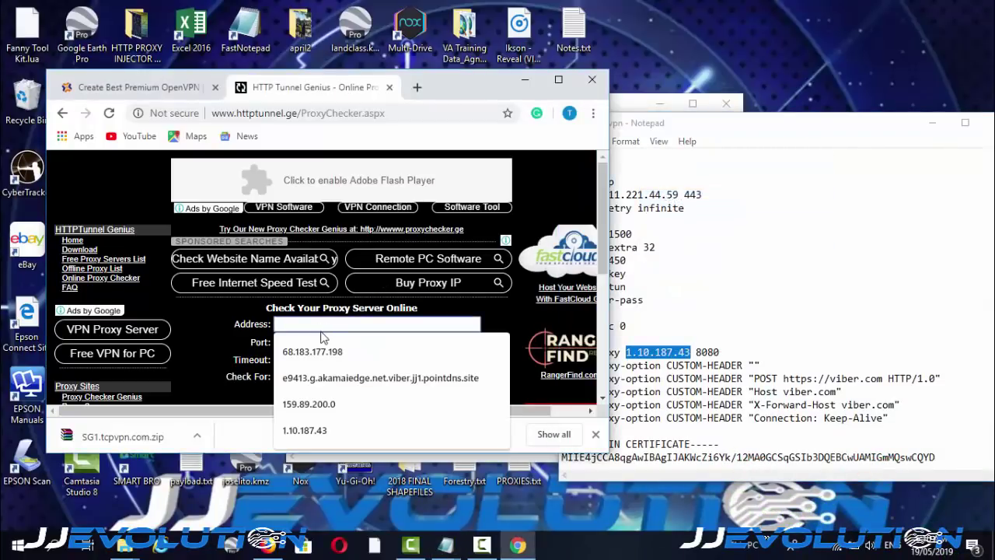
pyautogui.rightClick(310, 328)
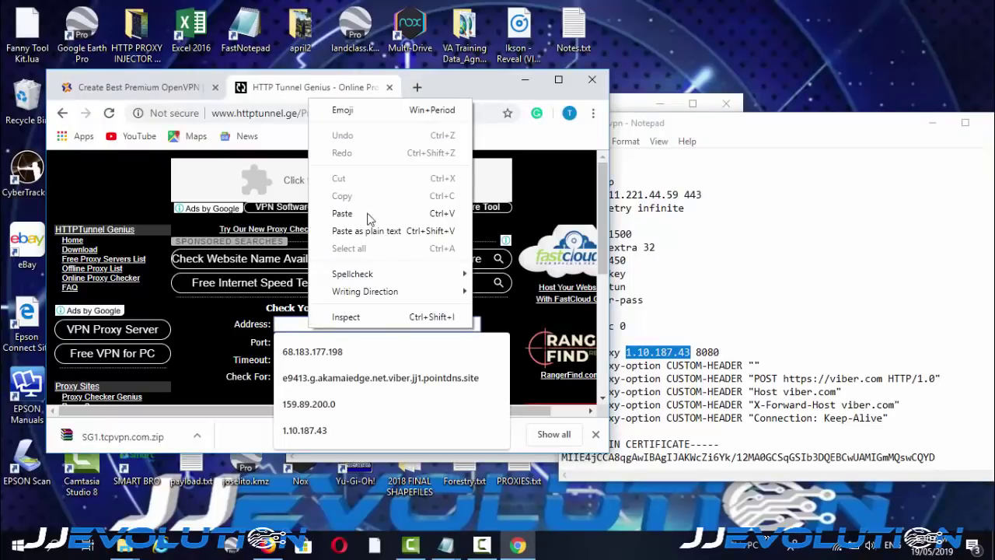